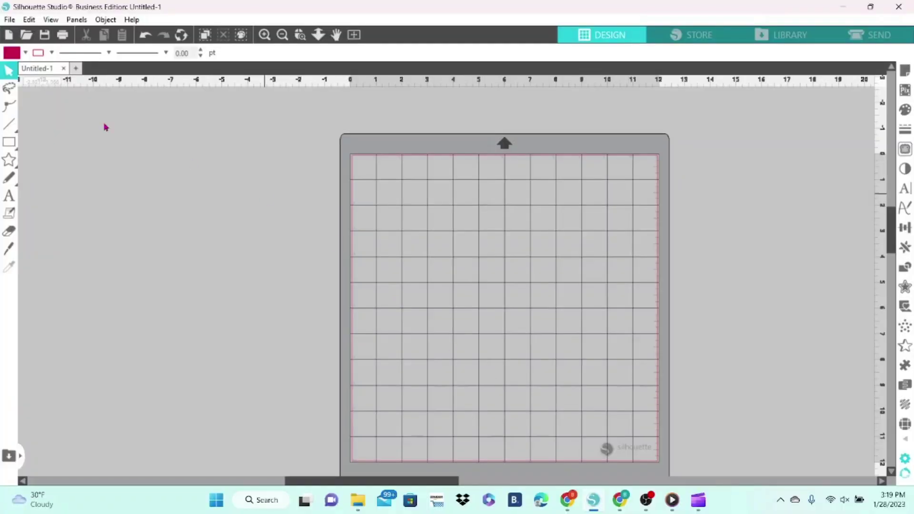
Step: Merge the four-lips reference image file into the design
left_click(10, 20)
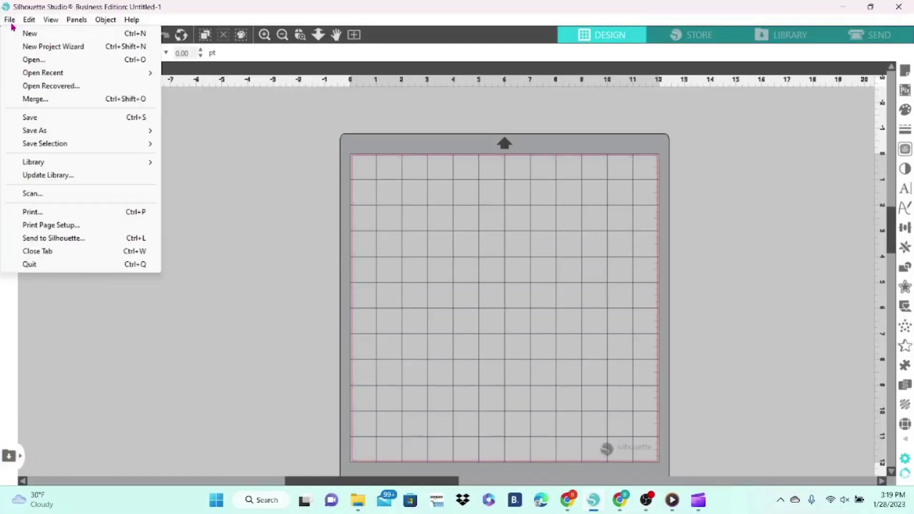
left_click(34, 101)
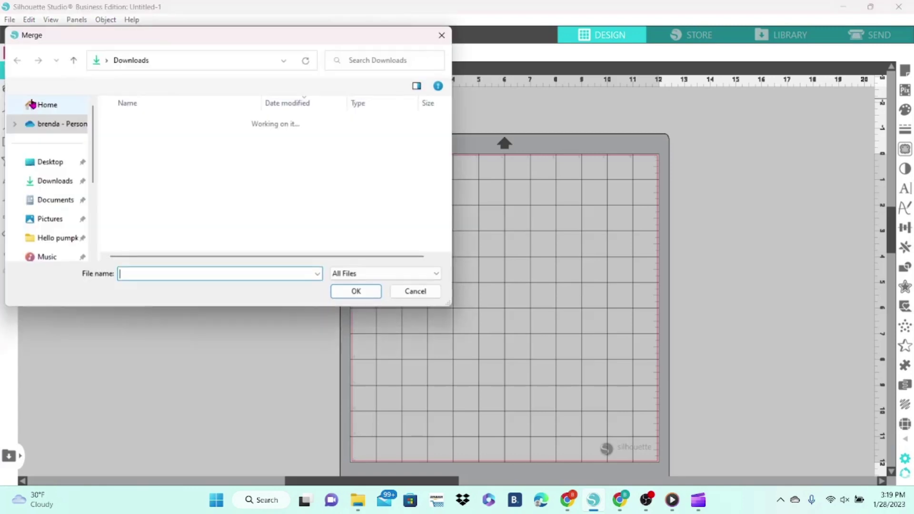
double_click(126, 139)
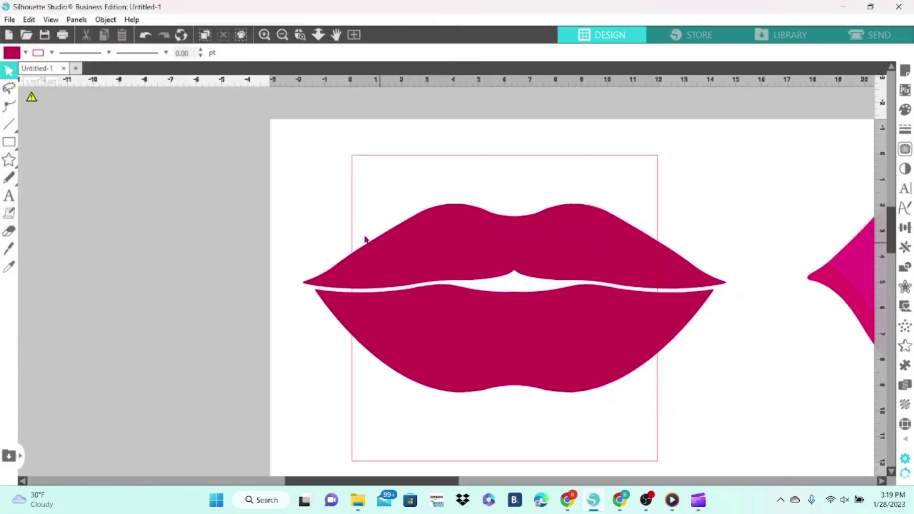
Step: Resize the lips image to 10 in wide and place it at the mat's upper left
left_click(270, 222)
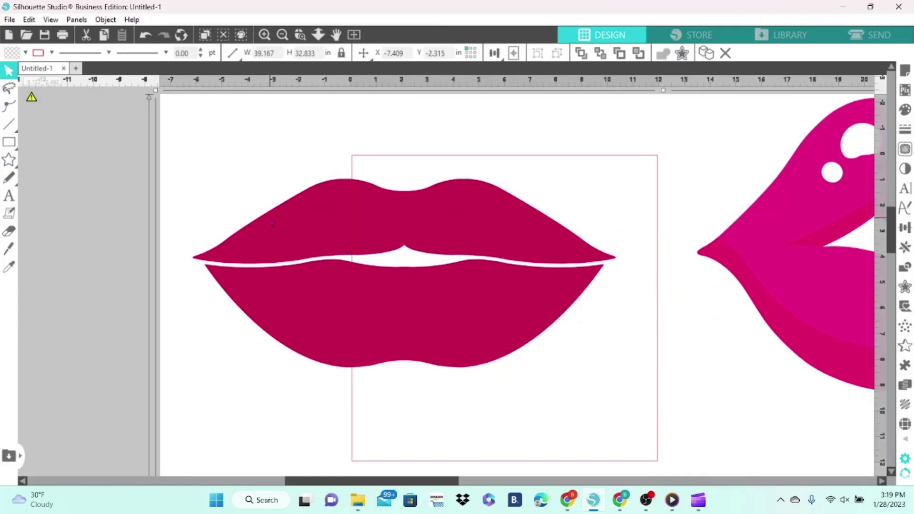
left_click(278, 52)
type("10")
key("Return")
left_click_drag(580, 447, 417, 237)
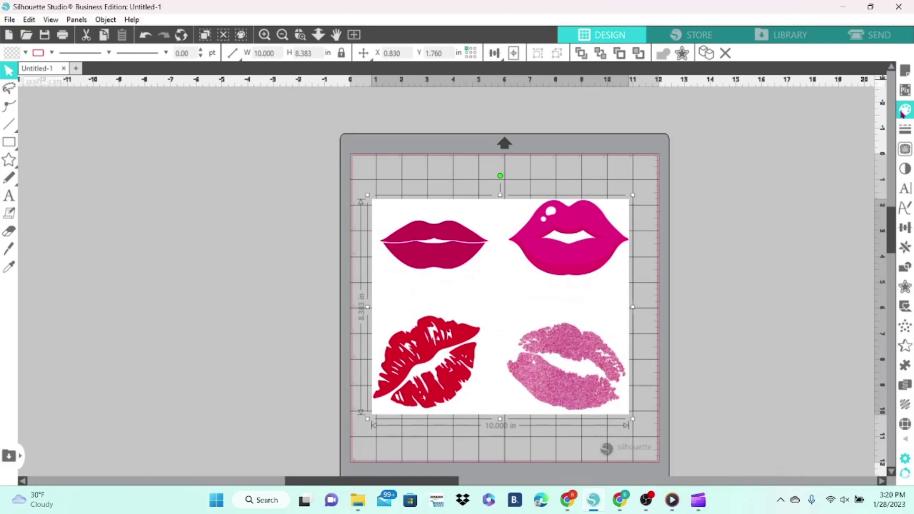
Step: Trace the top-left lips at 70% threshold, then slide the reference image off the mat leftward
left_click(905, 150)
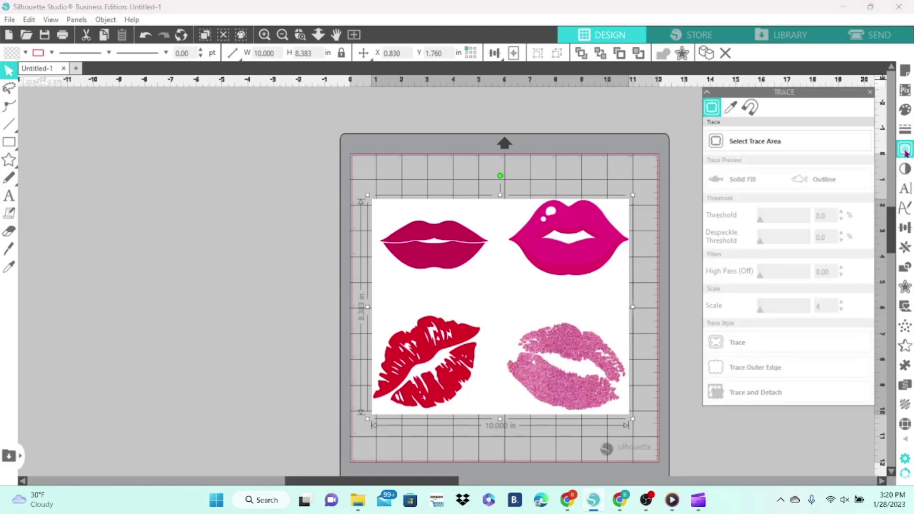
left_click(834, 144)
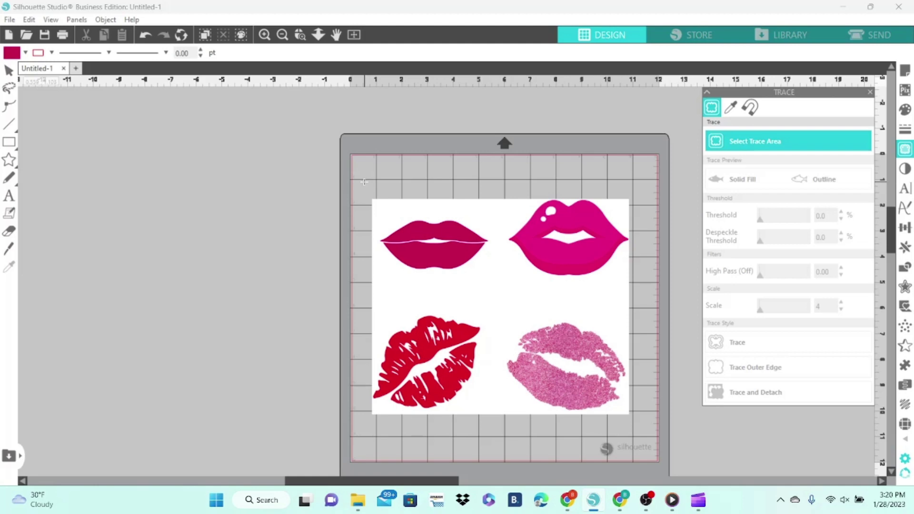
mouse_move(364, 182)
left_mouse_down()
mouse_move(460, 232)
mouse_move(494, 266)
mouse_move(501, 291)
left_mouse_up()
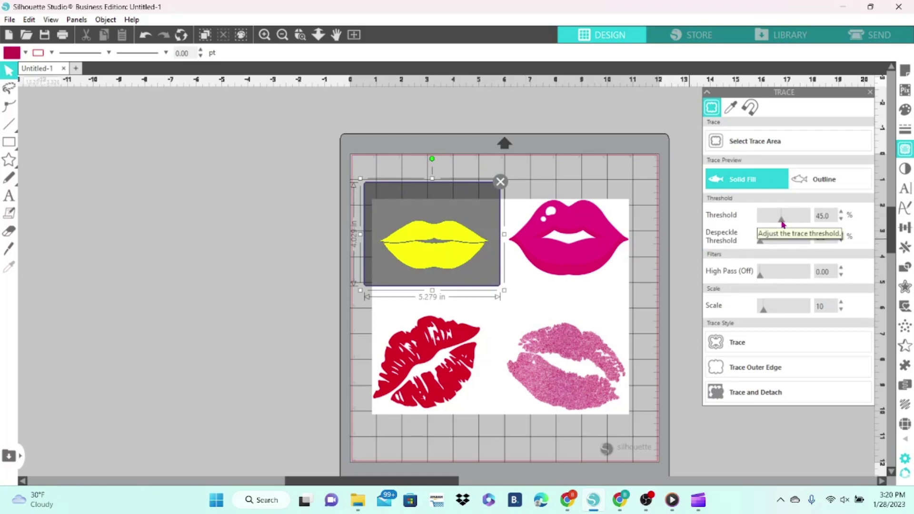
left_click_drag(782, 222, 799, 226)
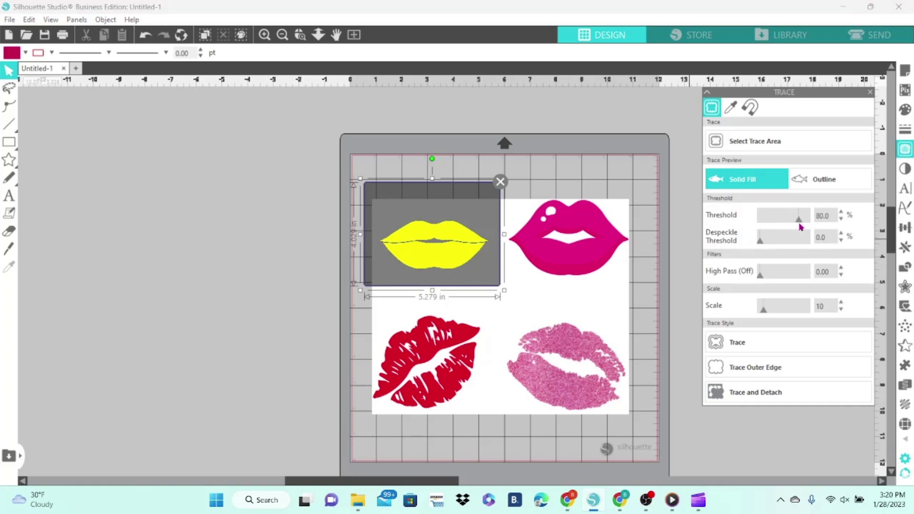
left_click_drag(805, 227, 816, 228)
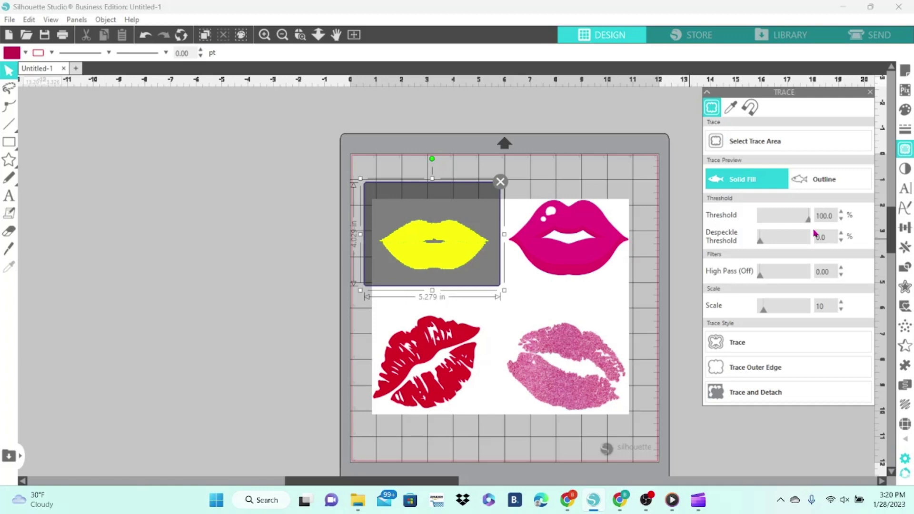
left_click_drag(809, 232, 794, 230)
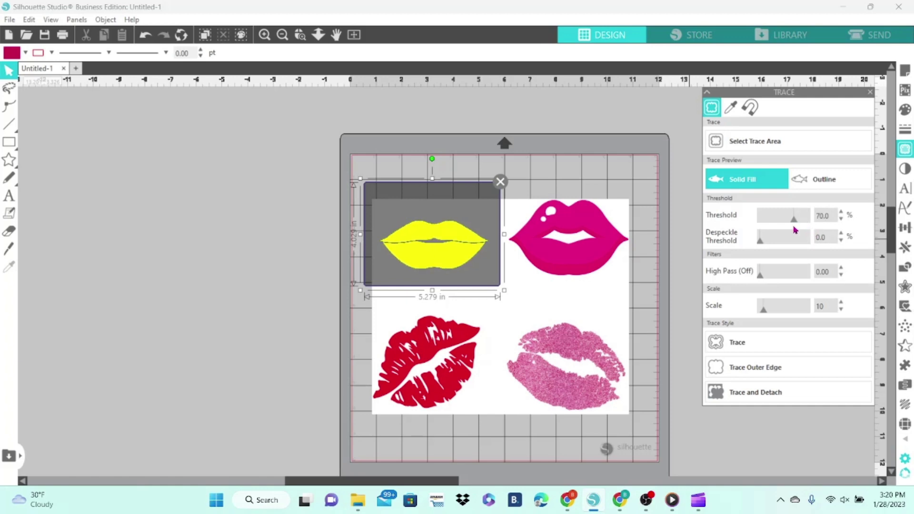
left_click(800, 343)
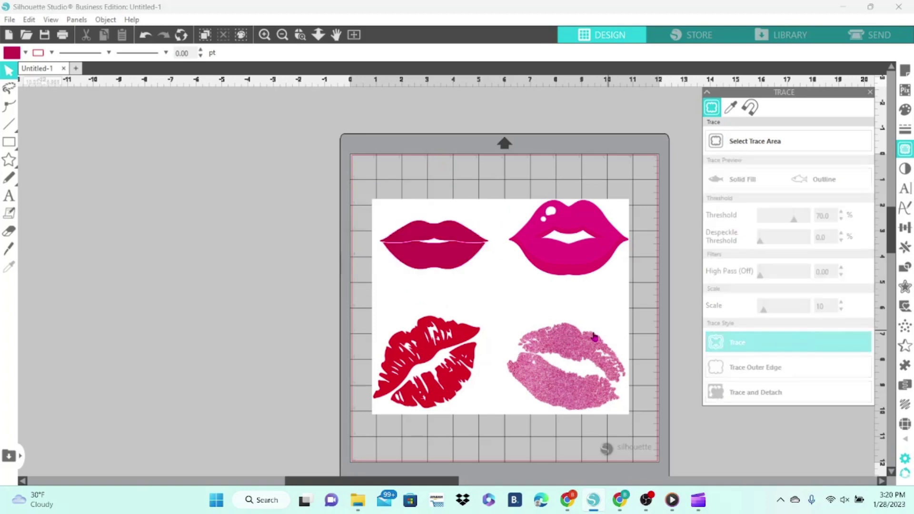
left_click_drag(594, 337, 281, 332)
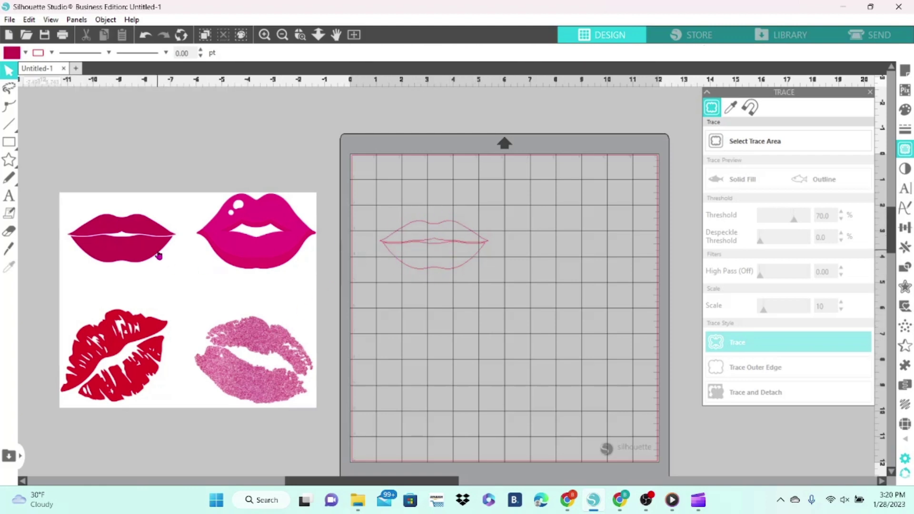
Step: Fill the traced lips with dark pink sampled by eyedropper from the top-left reference lips
left_click(414, 270)
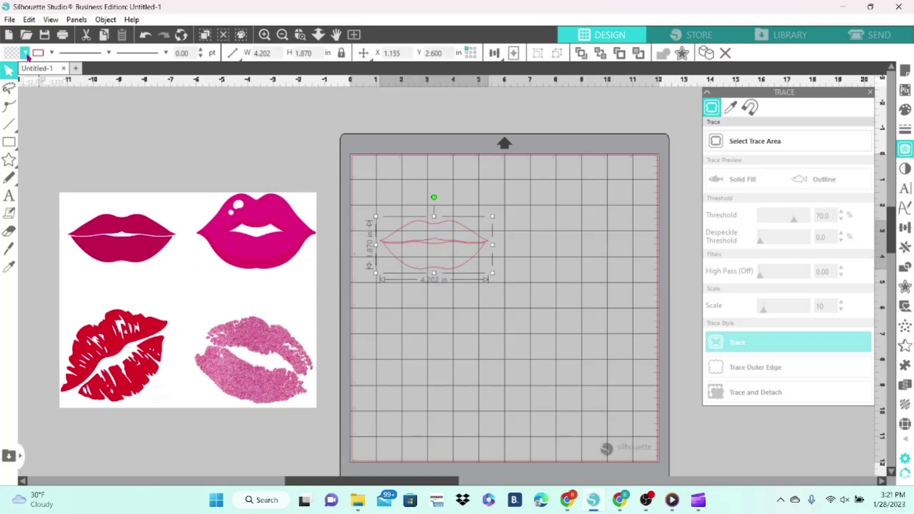
left_click(26, 52)
left_click(21, 107)
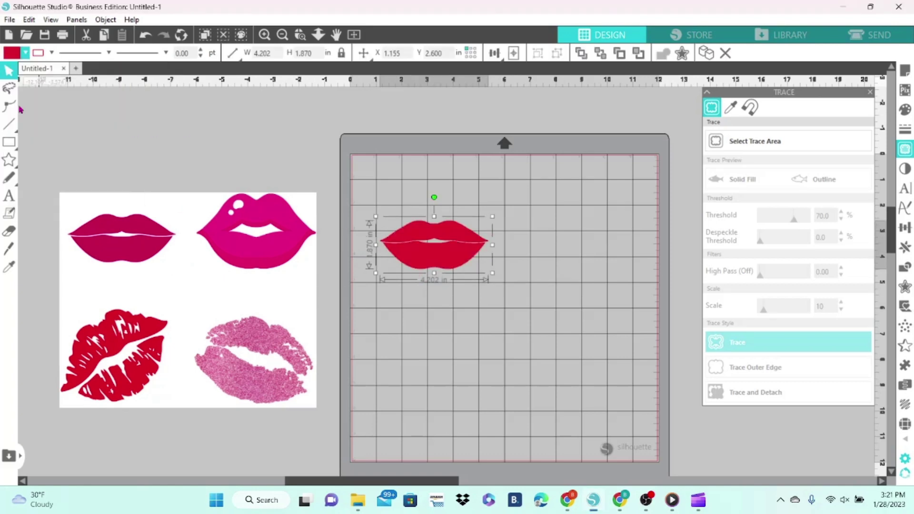
left_click(25, 53)
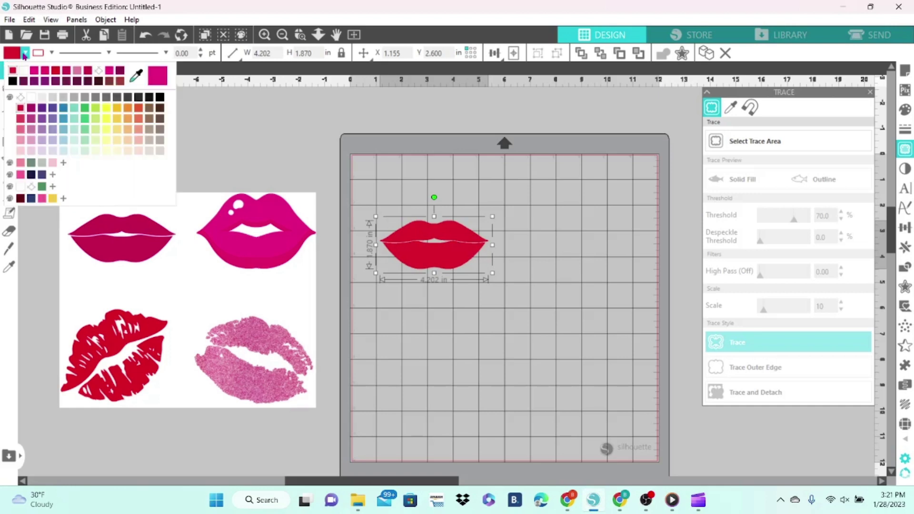
left_click(134, 84)
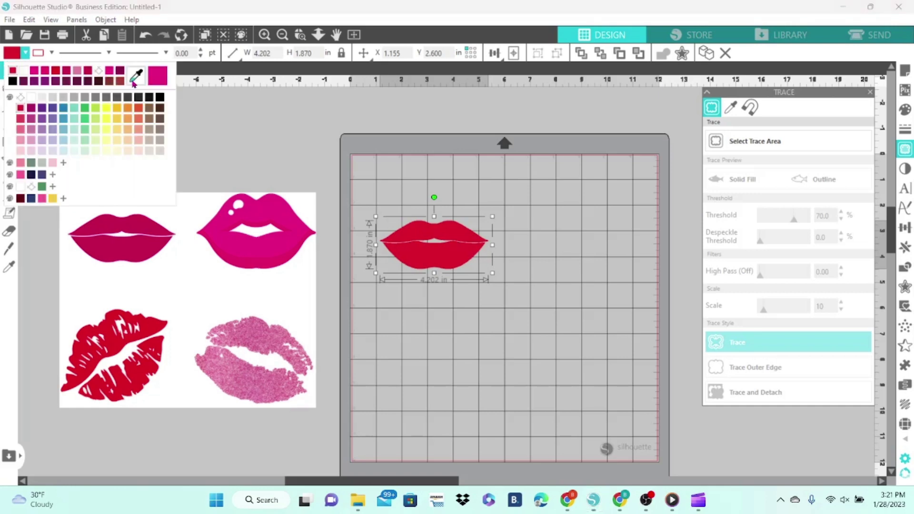
left_click(147, 220)
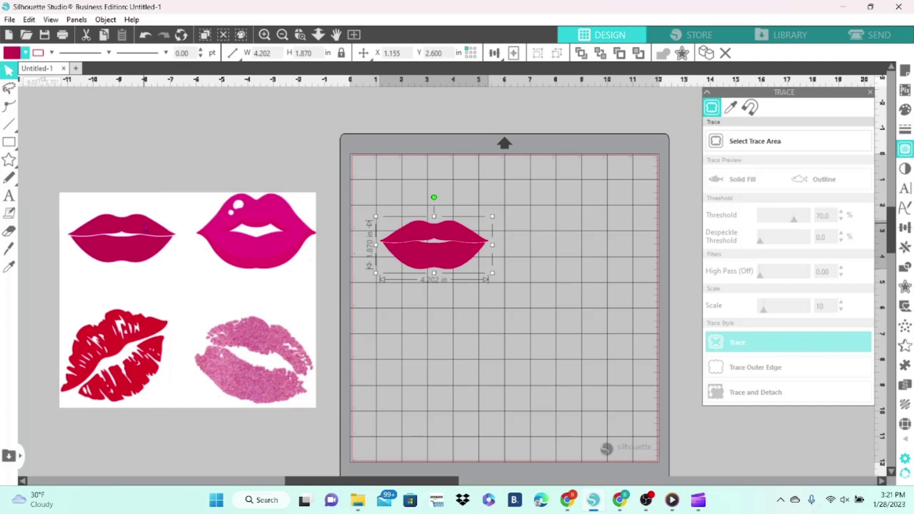
Step: Simplify the dark pink lips outline to fewer points in Edit Points, then exit editing
double_click(444, 267)
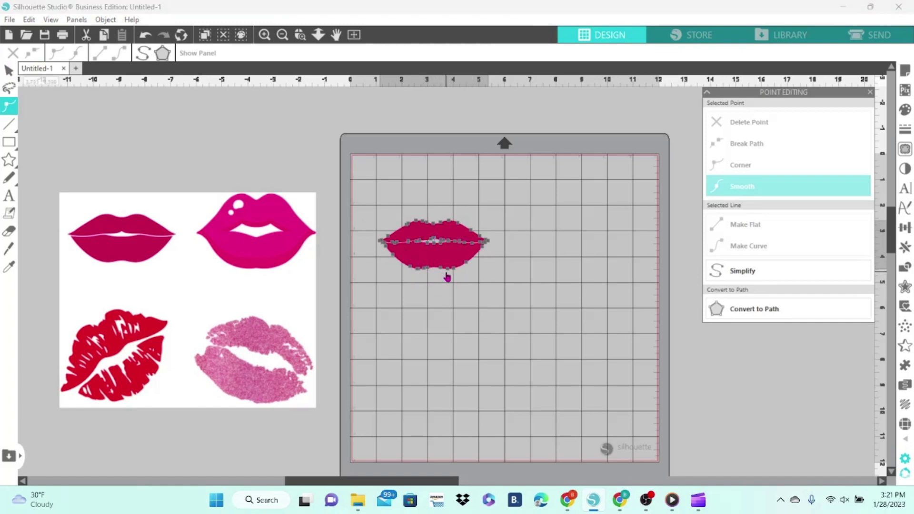
left_click(145, 55)
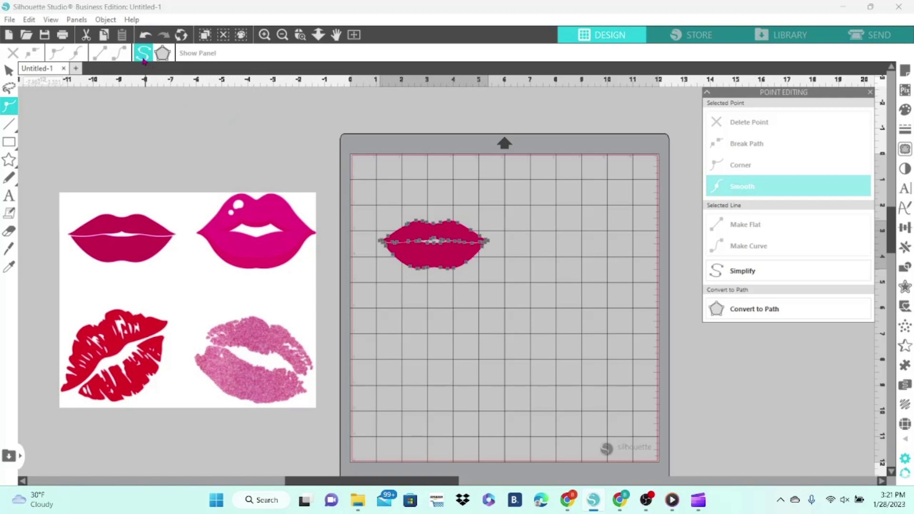
left_click(144, 59)
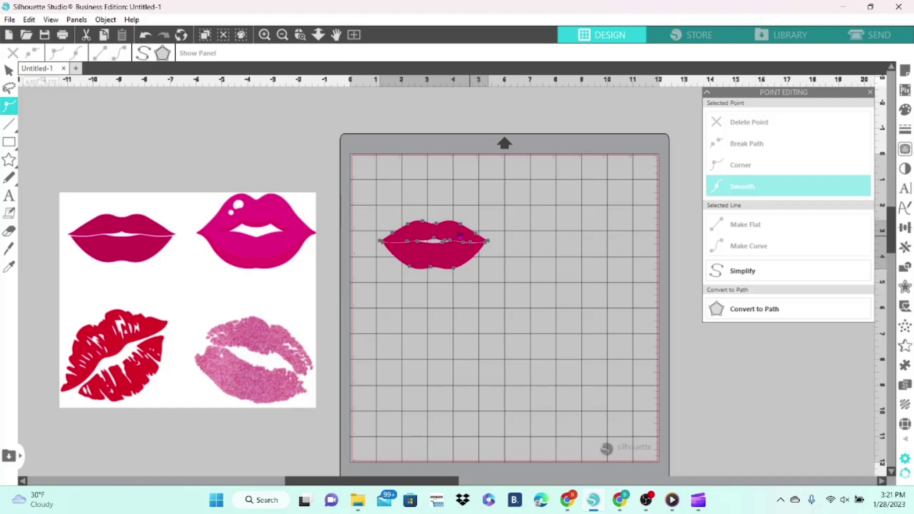
left_click(433, 284)
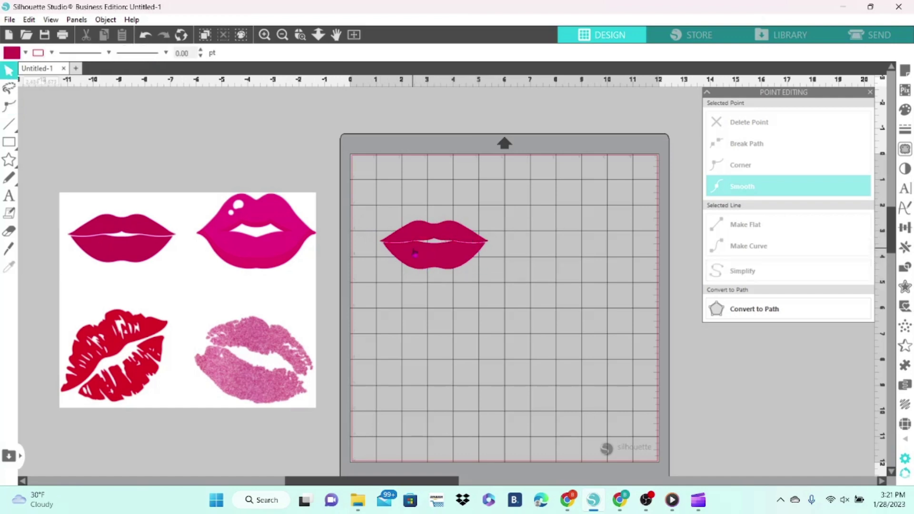
Step: Park the dark pink lips above the image and move the reference image back onto the mat
left_click_drag(414, 253, 237, 150)
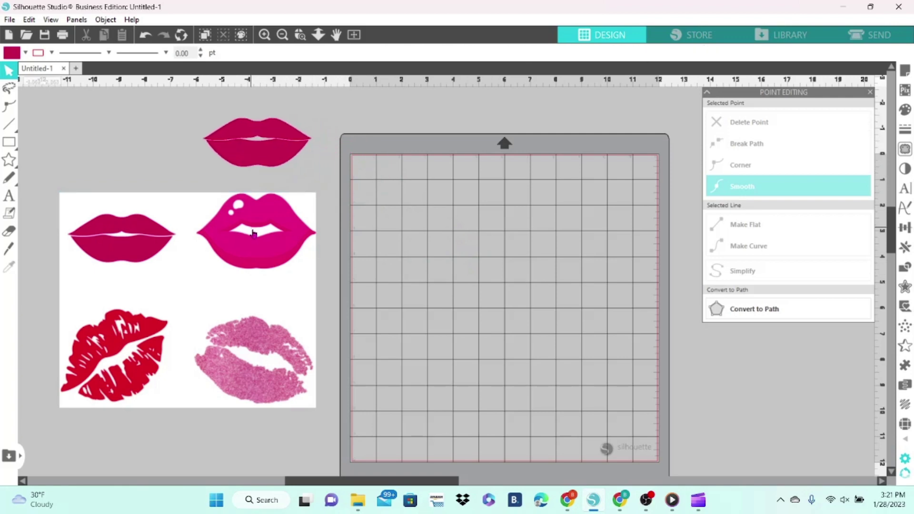
left_click_drag(257, 245, 586, 211)
key("Escape")
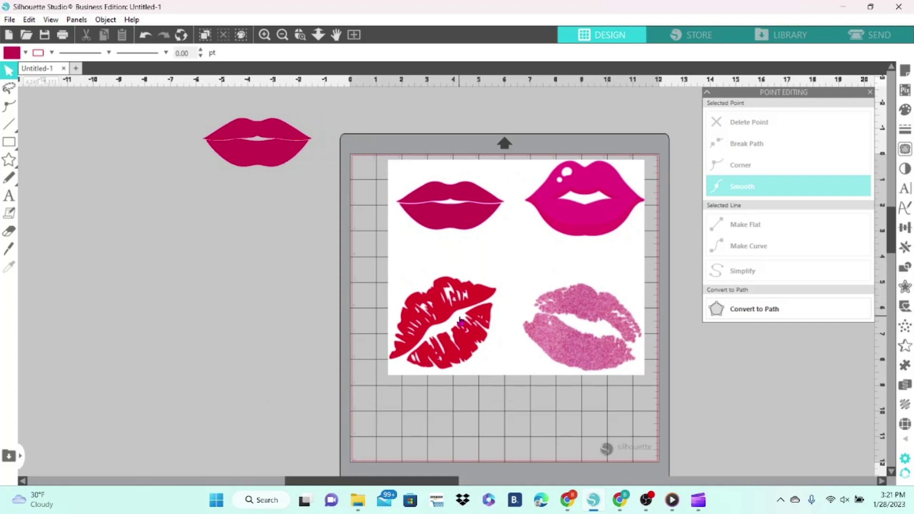
Step: Trace the bottom-left red kiss lips with Trace and Detach into a separate red shape
left_click(907, 150)
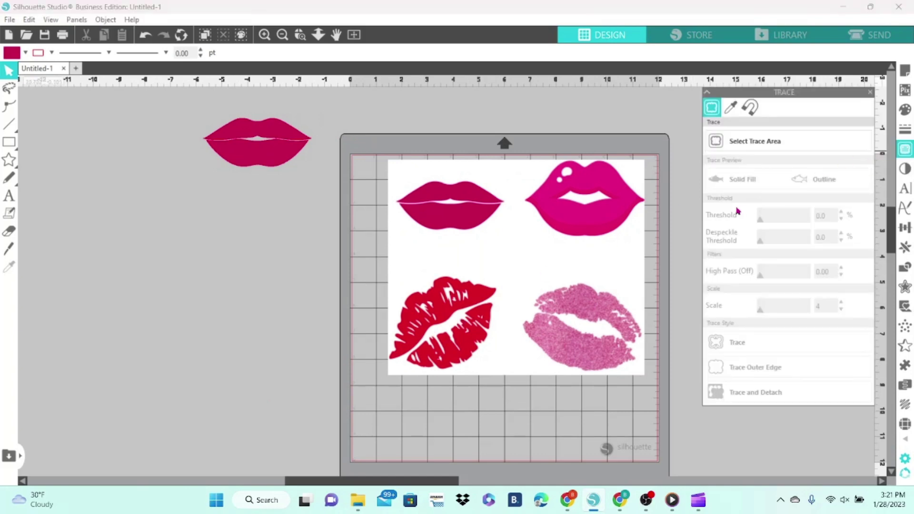
left_click(732, 146)
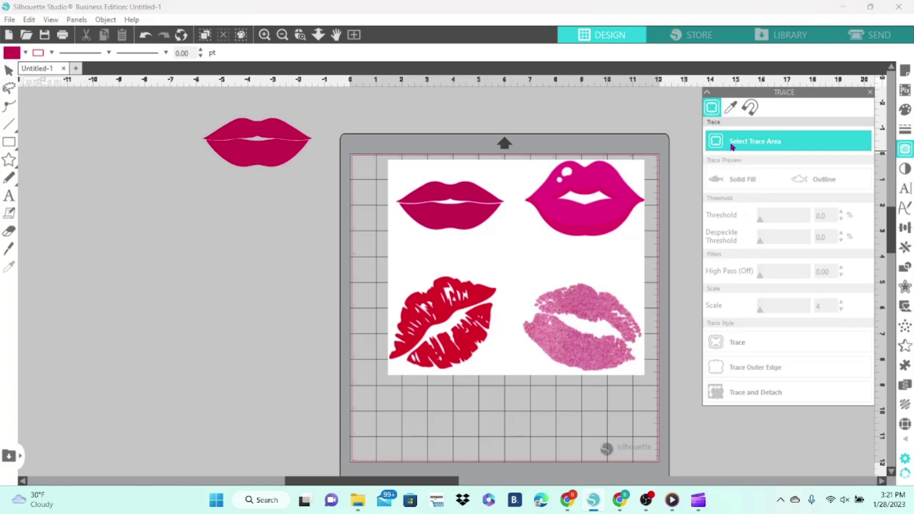
mouse_move(380, 261)
left_mouse_down()
mouse_move(504, 326)
mouse_move(510, 394)
left_mouse_up()
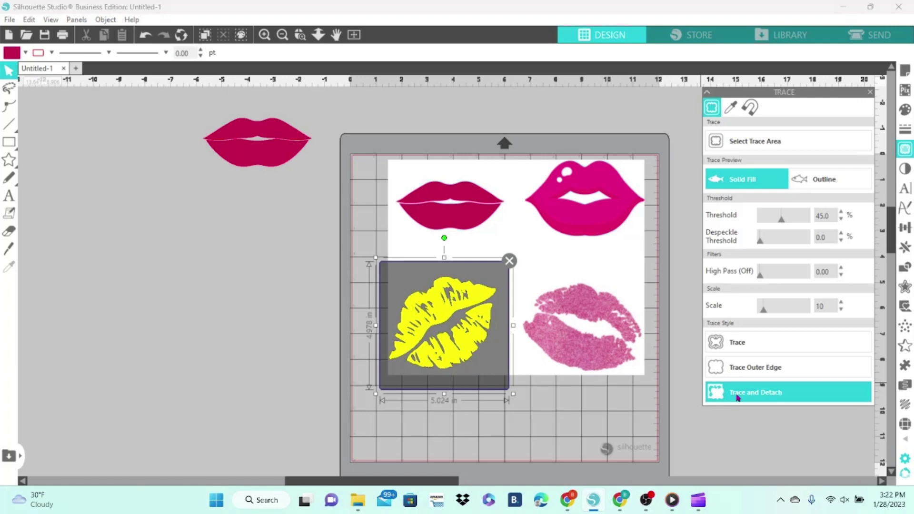
left_click(738, 398)
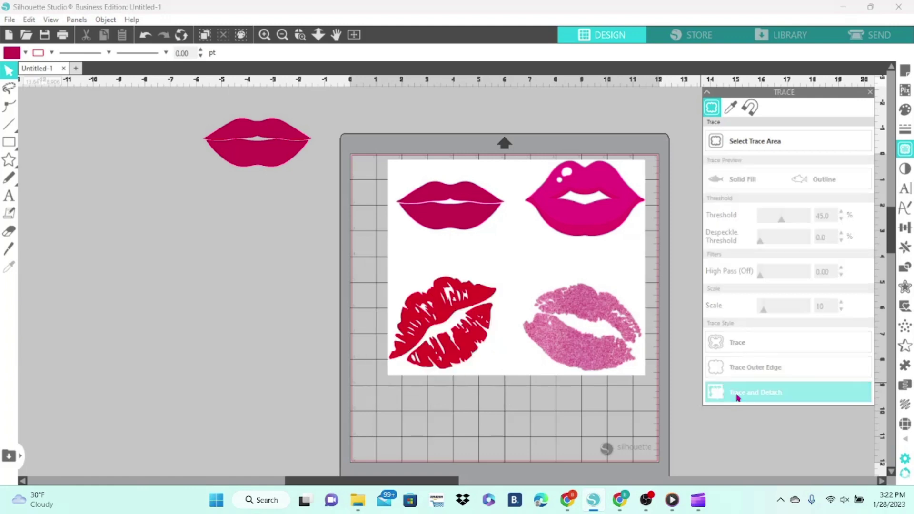
left_click(617, 357)
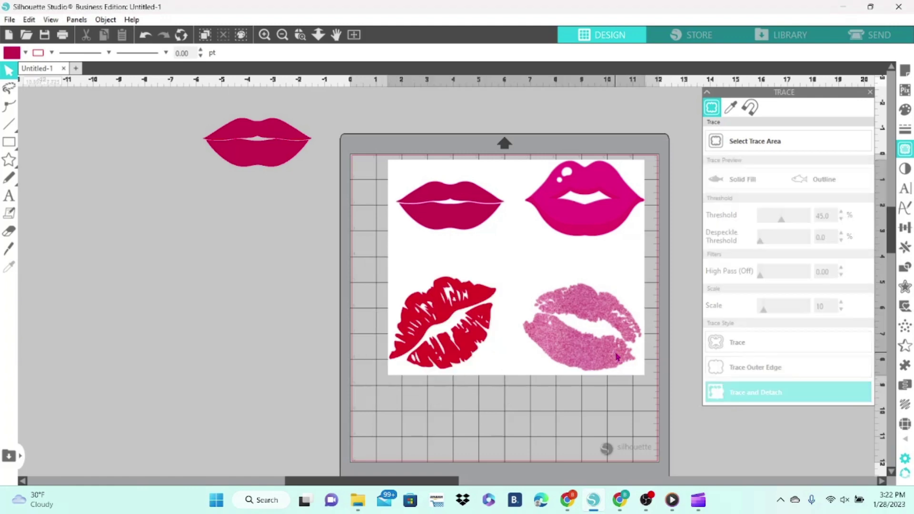
Step: Move the reference image off the mat to the left, check the Send view, and return to Design
mouse_move(617, 357)
left_mouse_down()
mouse_move(529, 357)
mouse_move(267, 391)
left_mouse_up()
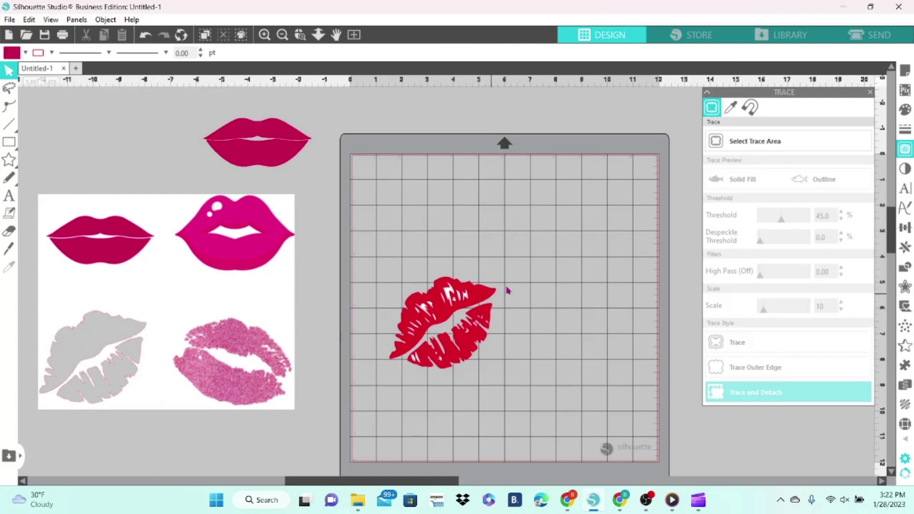
left_click(851, 35)
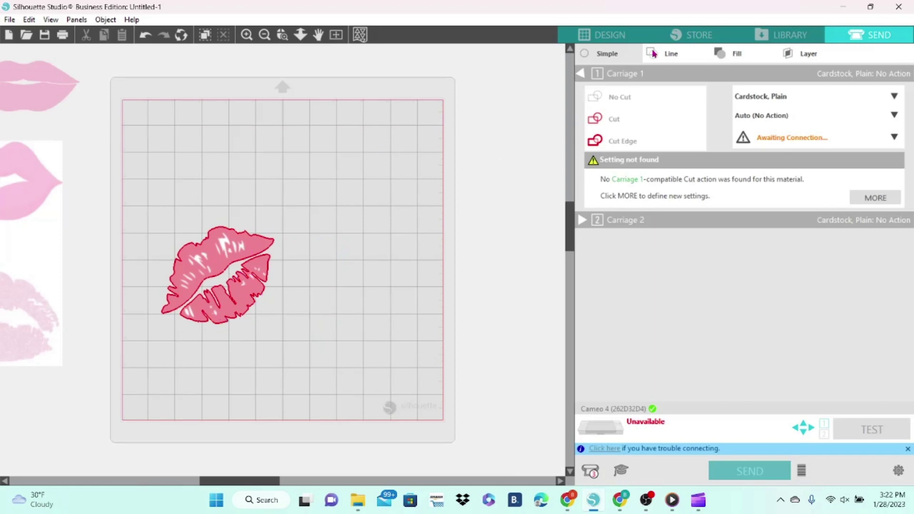
left_click(621, 43)
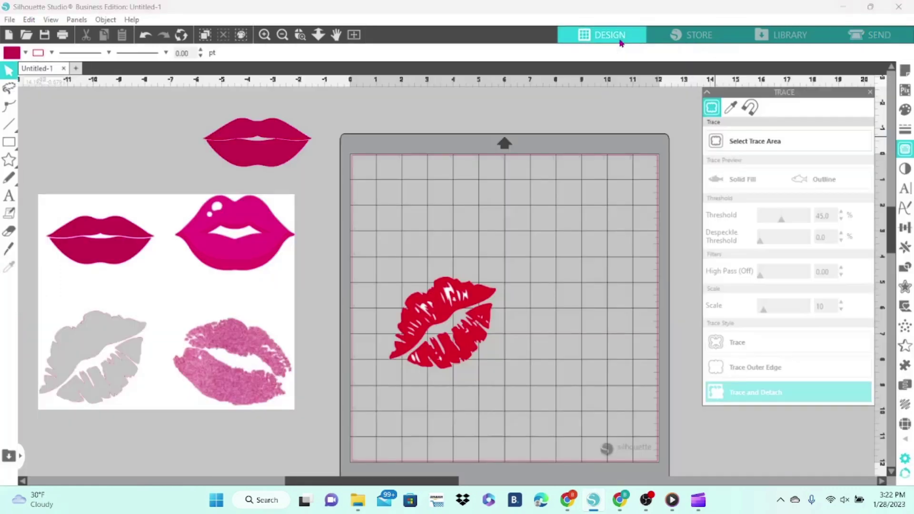
Step: Trace the framed red kiss lips into a cut outline
left_click(727, 140)
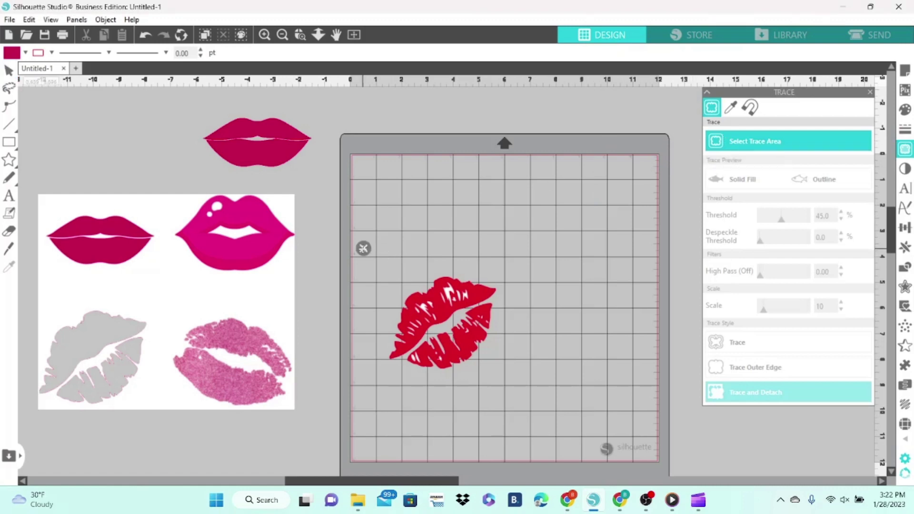
mouse_move(364, 248)
left_mouse_down()
mouse_move(520, 367)
mouse_move(523, 402)
left_mouse_up()
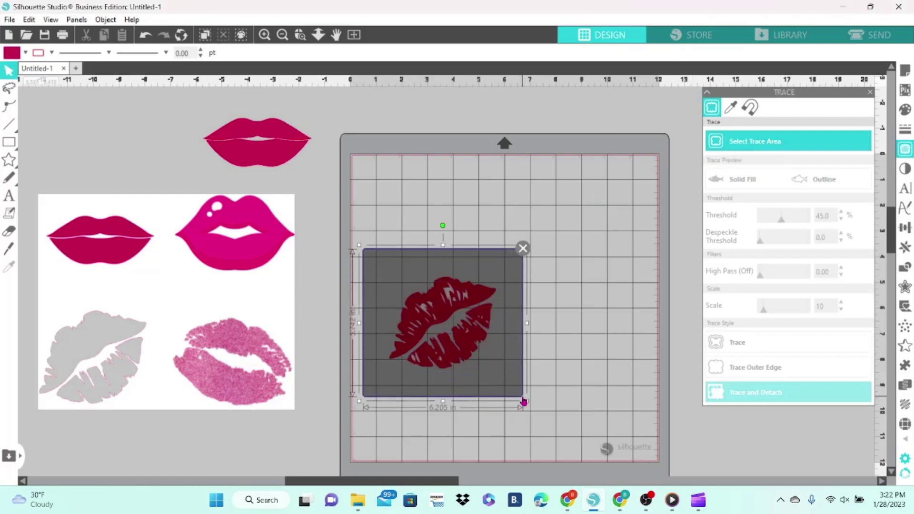
left_click(724, 343)
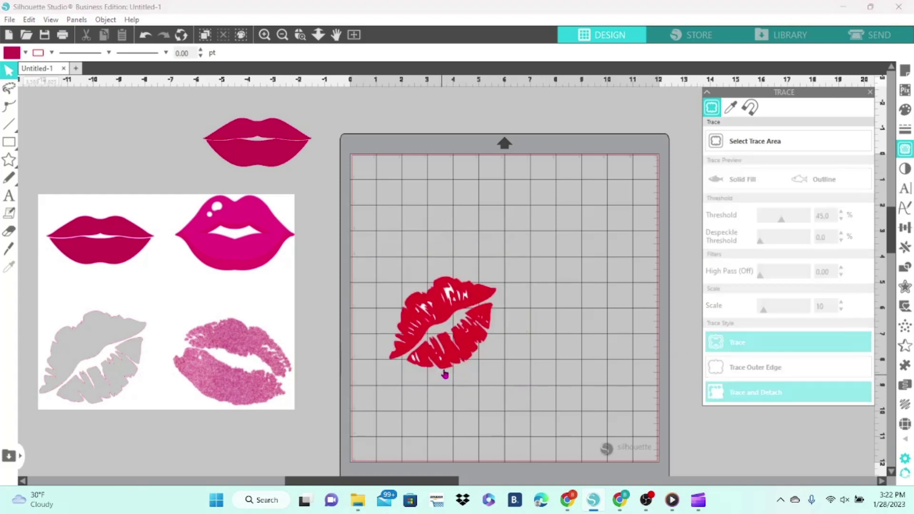
Step: Move the red upper and lower lip pieces off the mat and preview the outline in Send
mouse_move(453, 364)
left_mouse_down()
mouse_move(514, 374)
mouse_move(260, 441)
left_mouse_up()
left_click(352, 355)
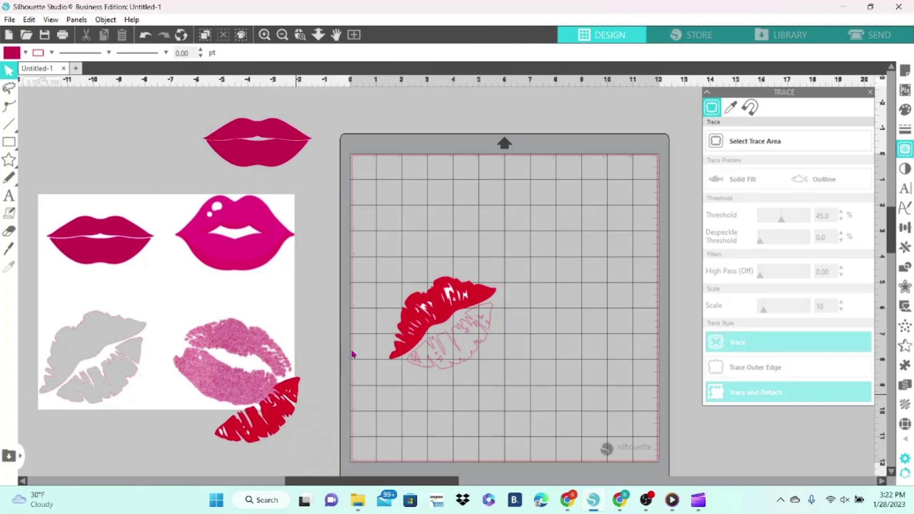
mouse_move(391, 360)
left_mouse_down()
mouse_move(242, 476)
mouse_move(408, 420)
mouse_move(427, 404)
left_mouse_up()
left_click(420, 350)
left_click_drag(413, 323, 231, 424)
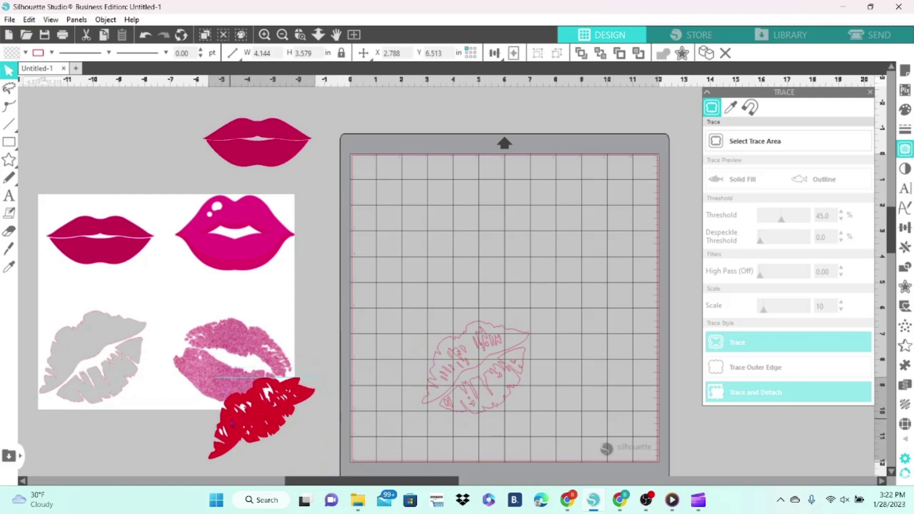
left_click(303, 401)
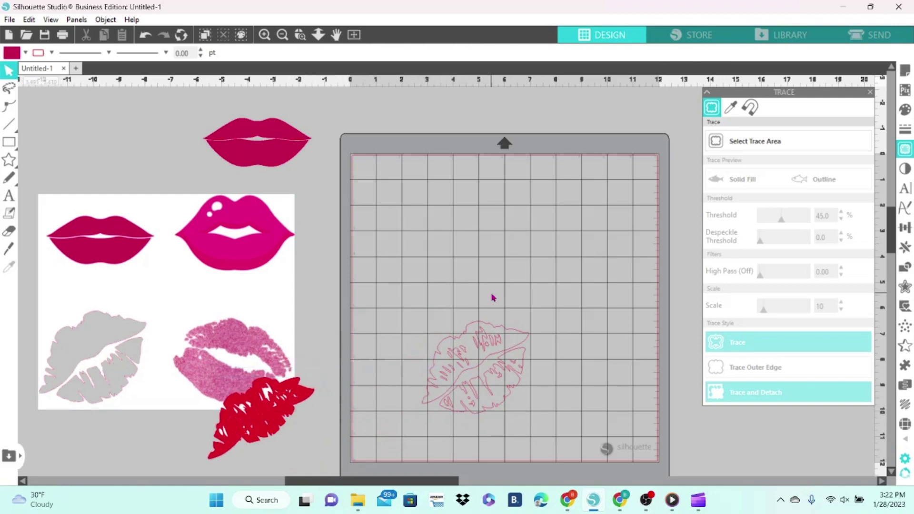
left_click(852, 35)
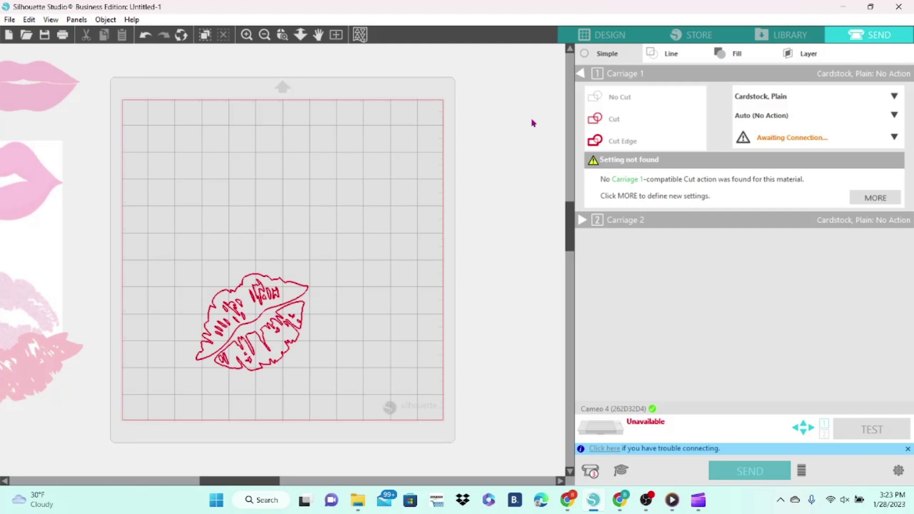
Step: Fill the traced kiss outline crimson and move it to the upper-left canvas
left_click(596, 41)
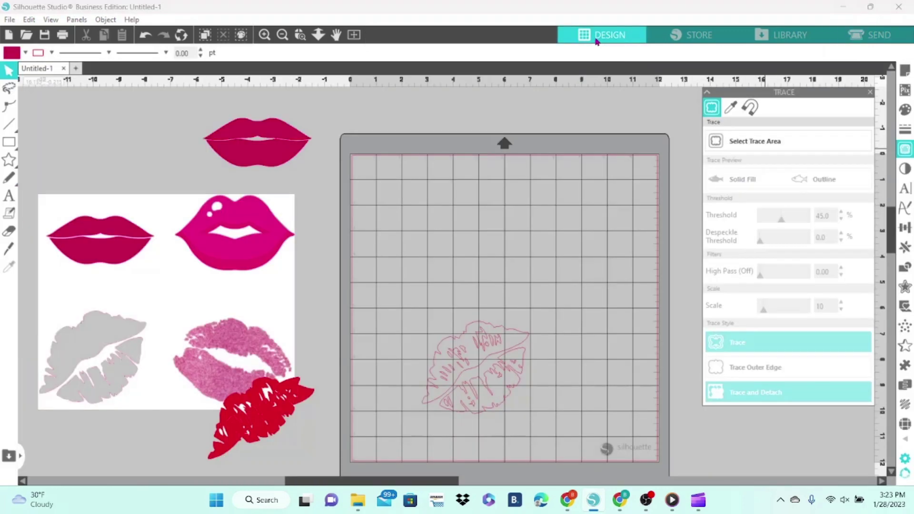
left_click(489, 330)
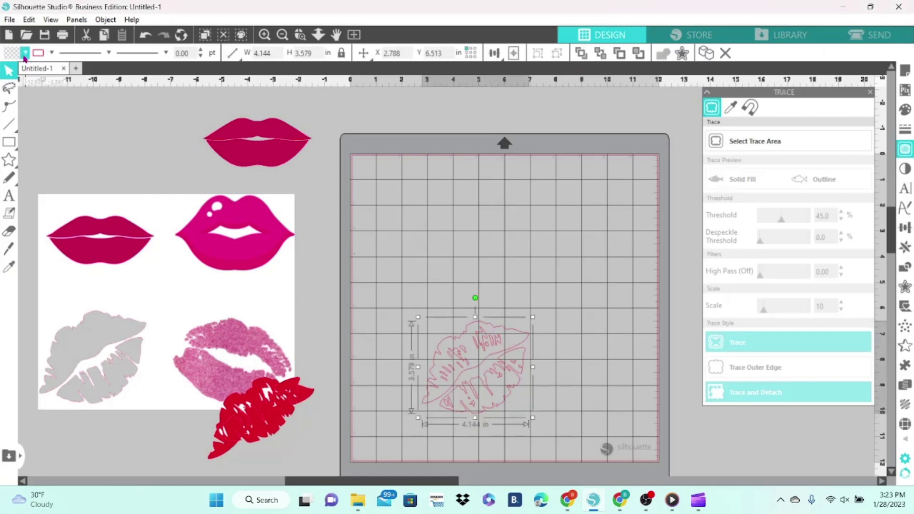
left_click(25, 52)
left_click(13, 71)
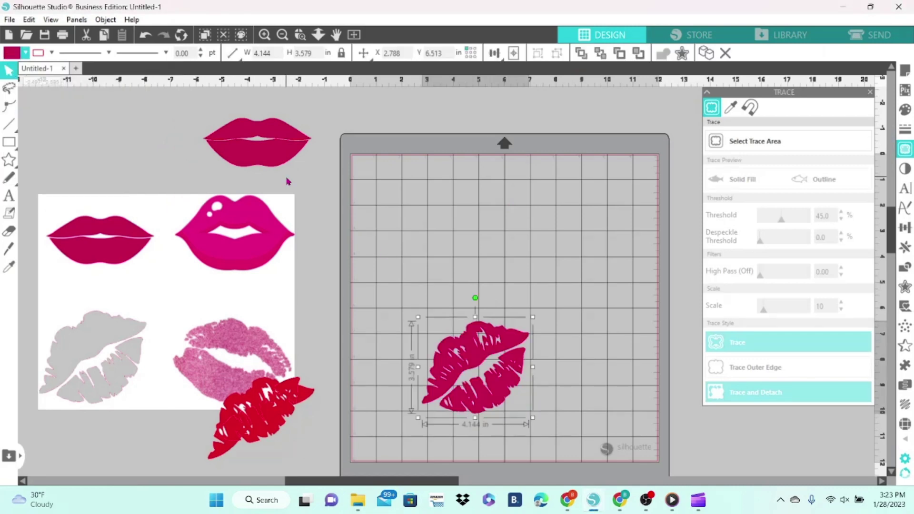
mouse_move(463, 354)
left_mouse_down()
mouse_move(247, 195)
mouse_move(120, 158)
left_mouse_up()
Step: Move the four-lips image sheet onto the mat and box-select the leftover red lip pieces
left_click_drag(251, 349, 590, 275)
left_click(151, 374)
left_click_drag(150, 374, 326, 439)
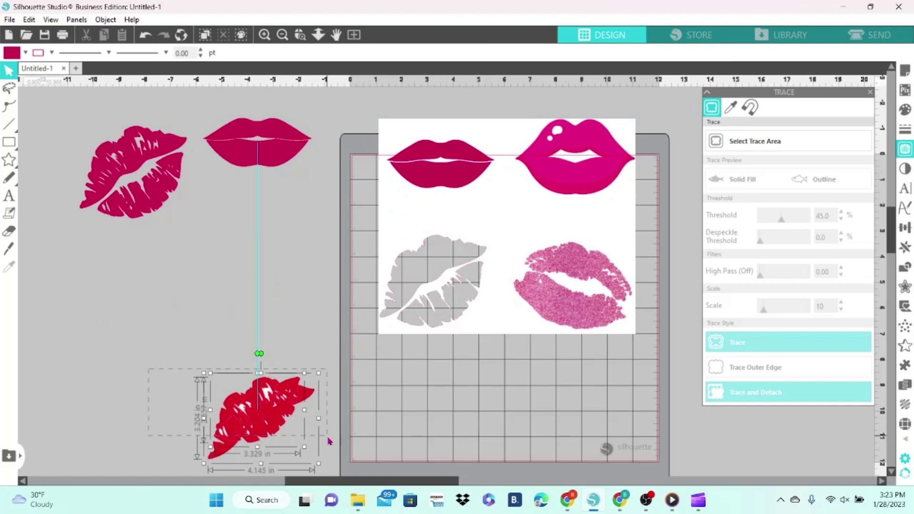
Step: Delete the selected leftover red lip pieces via the right-click menu
right_click(289, 416)
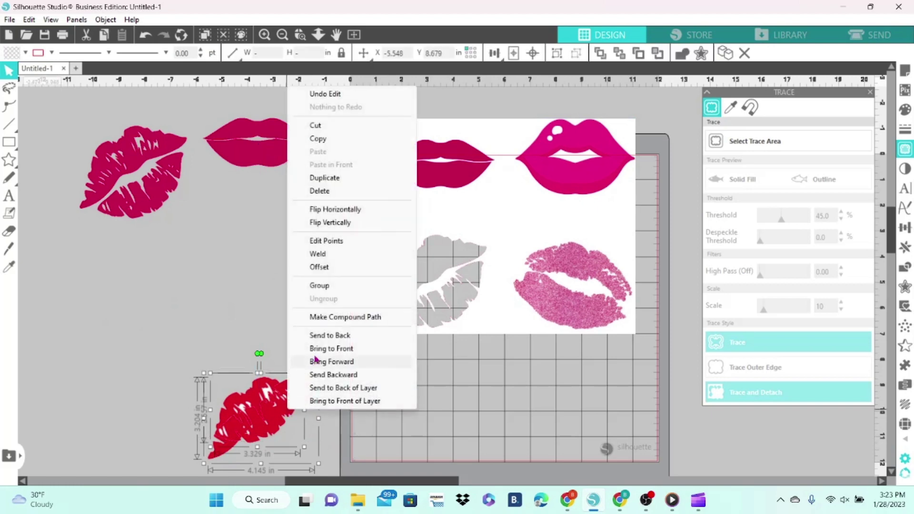
left_click(347, 189)
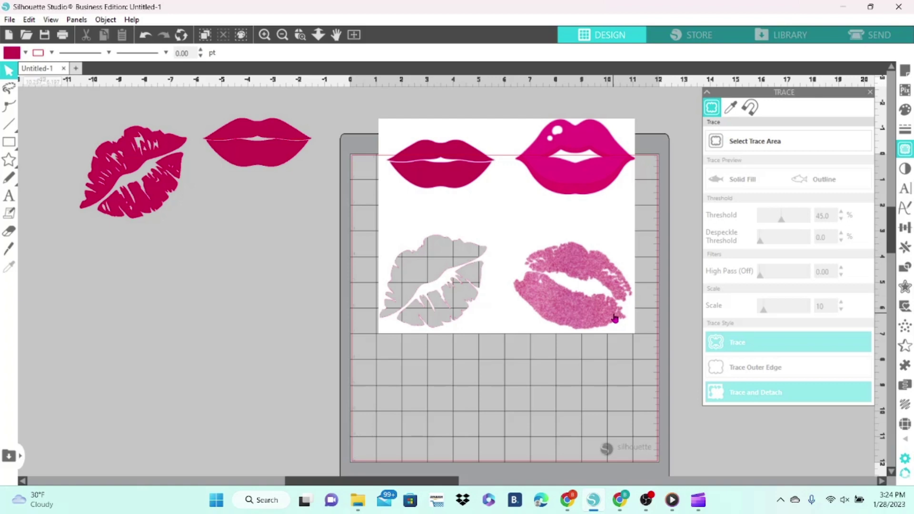
Step: Trace the bottom-right glitter lips at 100% threshold and move the image sheet left off the mat
left_click(722, 144)
left_click_drag(506, 233, 643, 343)
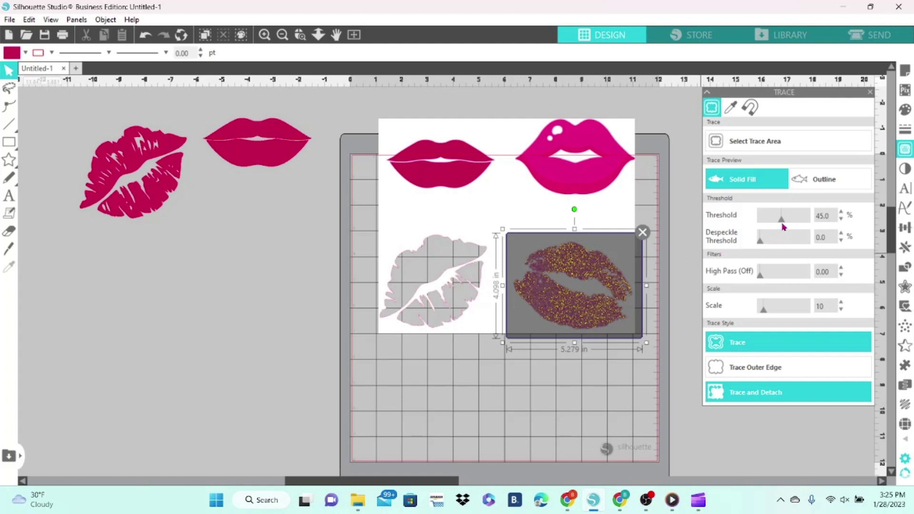
left_click_drag(783, 224, 809, 230)
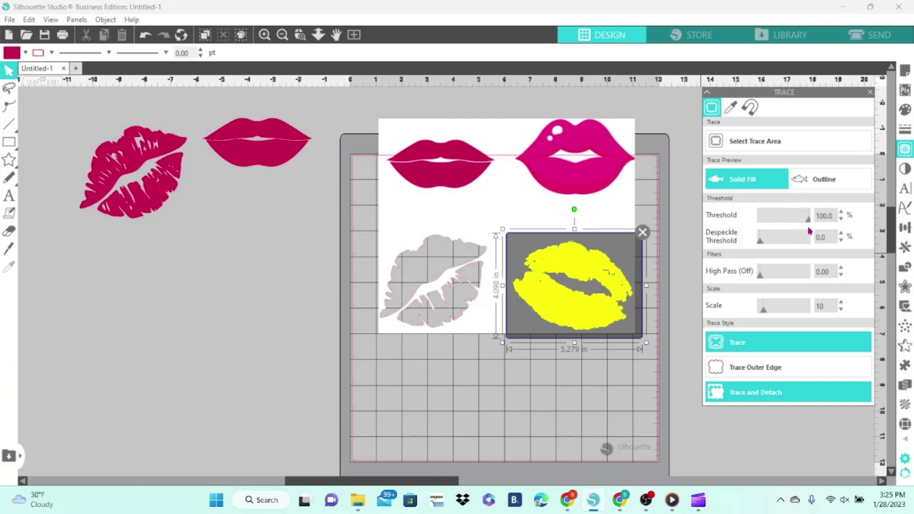
left_click(826, 352)
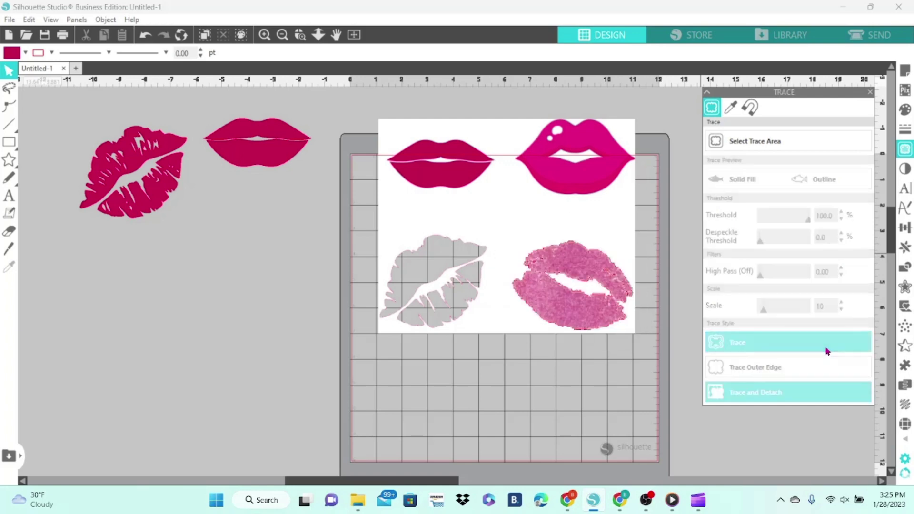
mouse_move(523, 331)
left_mouse_down()
mouse_move(471, 324)
mouse_move(297, 372)
left_mouse_up()
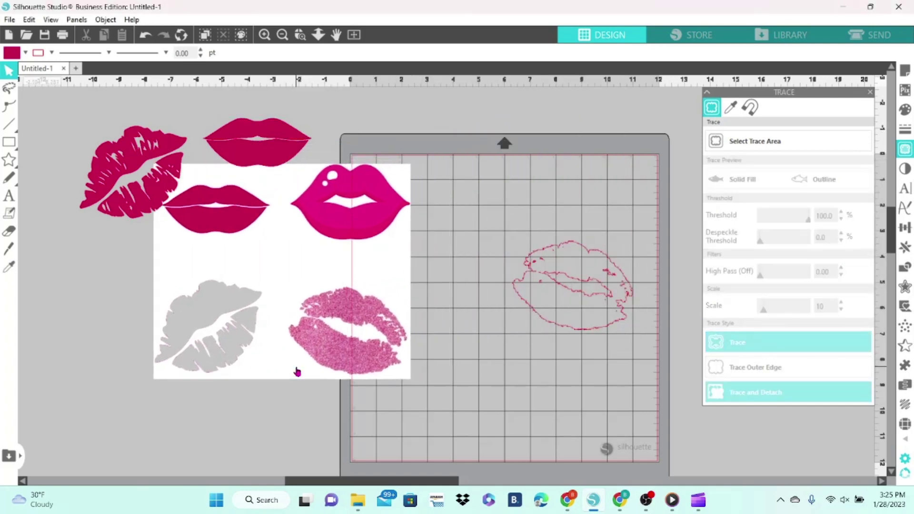
Step: Try simplifying the glitter-lips outline's points, undo it, and reselect the outline with the Select tool
double_click(551, 328)
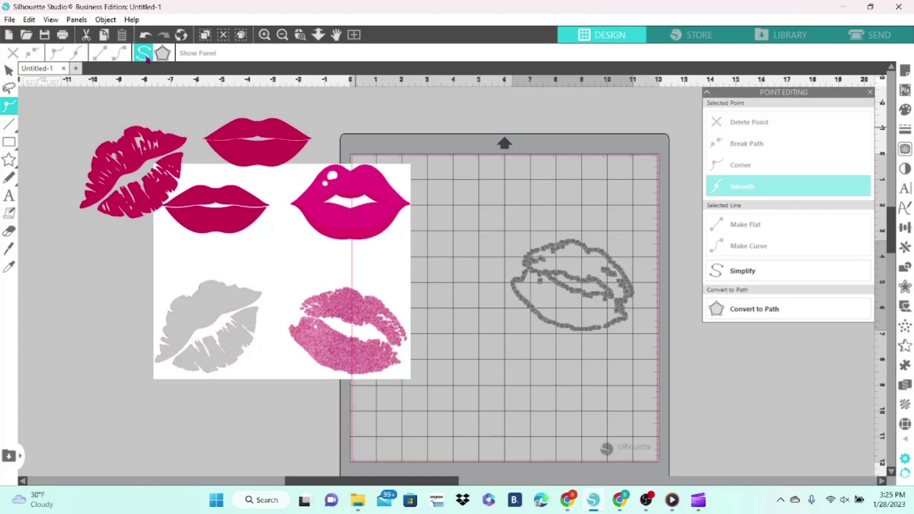
left_click(145, 55)
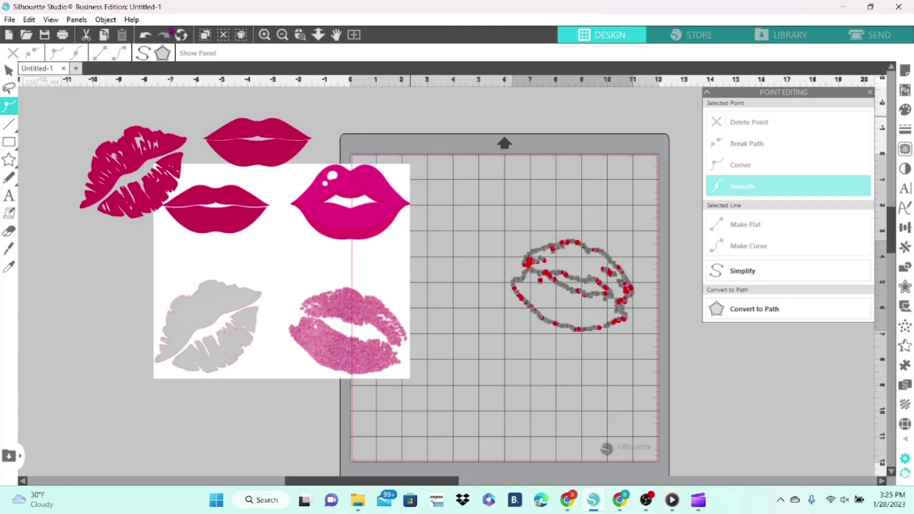
left_click(147, 35)
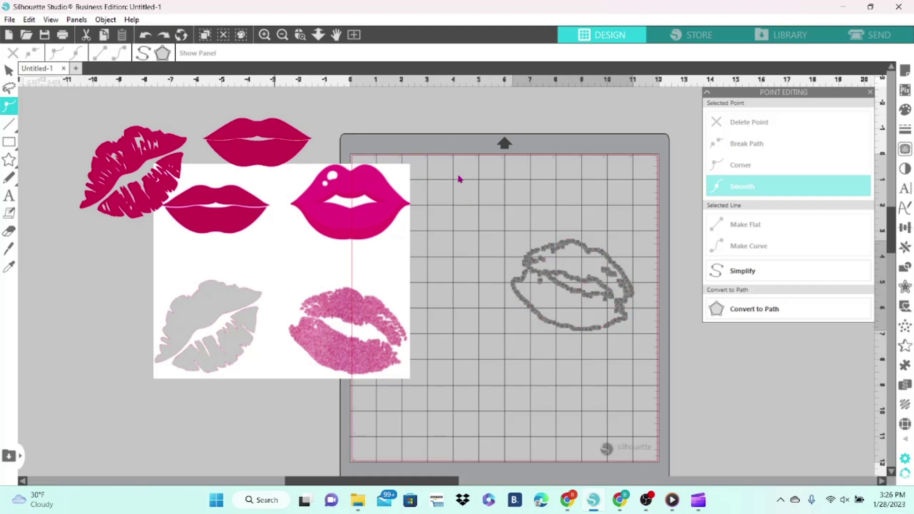
left_click_drag(486, 196, 640, 307)
key("v")
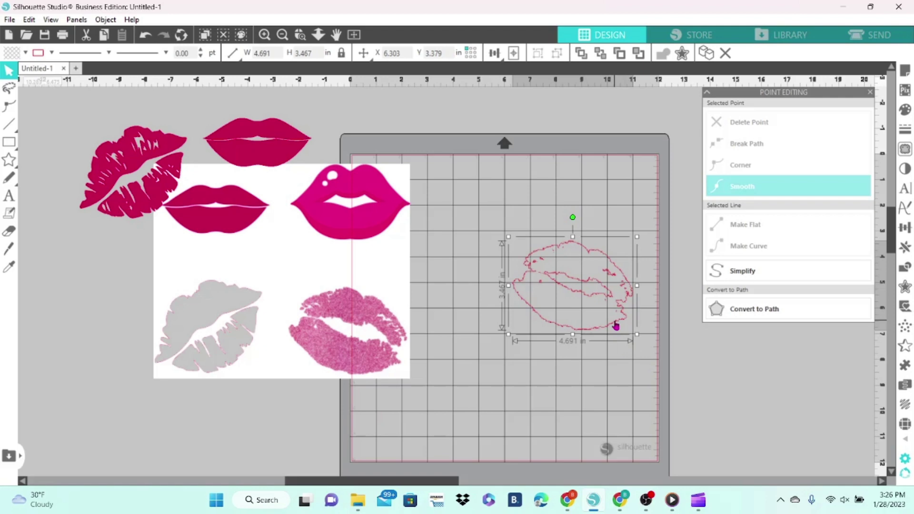
Step: Delete the glitter-lips outline and move the image sheet down onto the mat
right_click(615, 326)
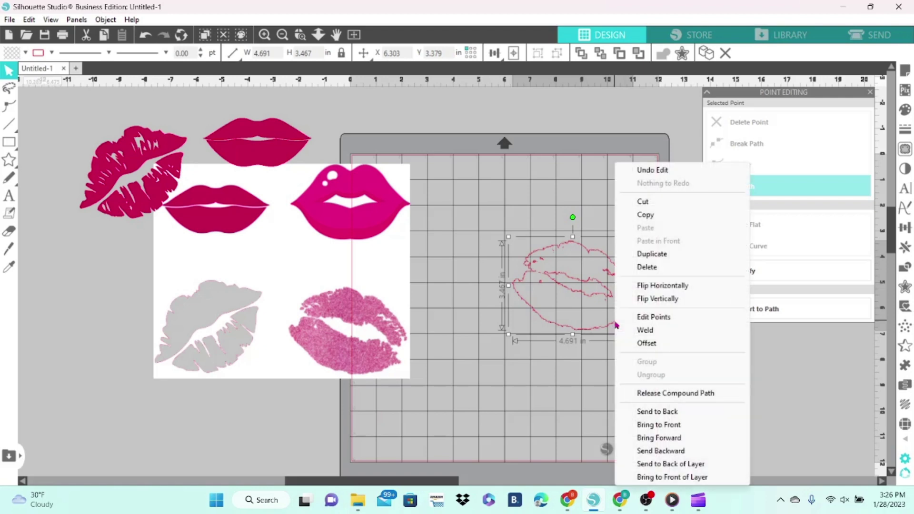
left_click(638, 267)
mouse_move(404, 241)
left_mouse_down()
mouse_move(553, 302)
mouse_move(602, 308)
left_mouse_up()
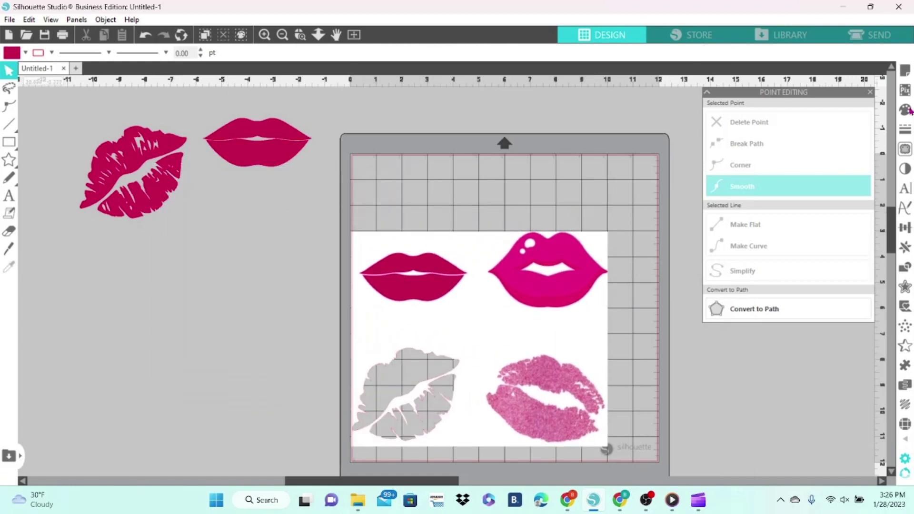
Step: Trace the glossy top-right pink lips from a framed trace area
left_click(905, 149)
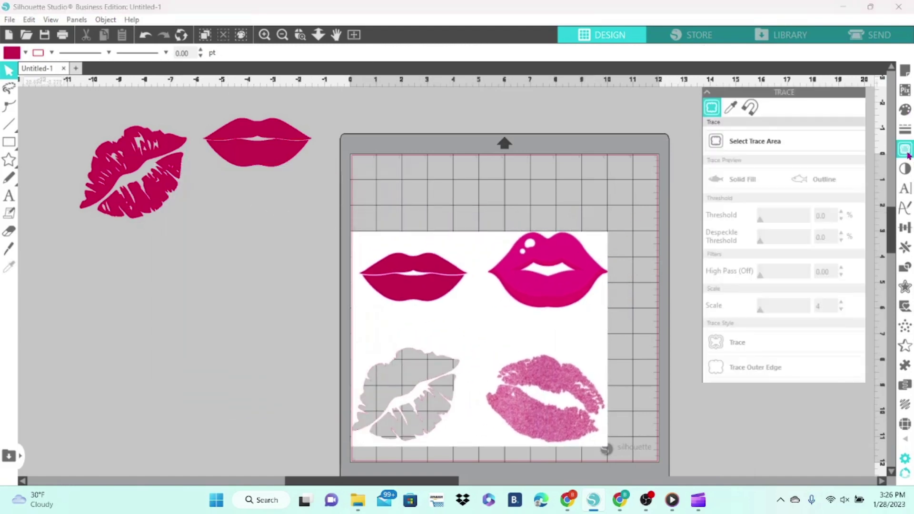
left_click(807, 149)
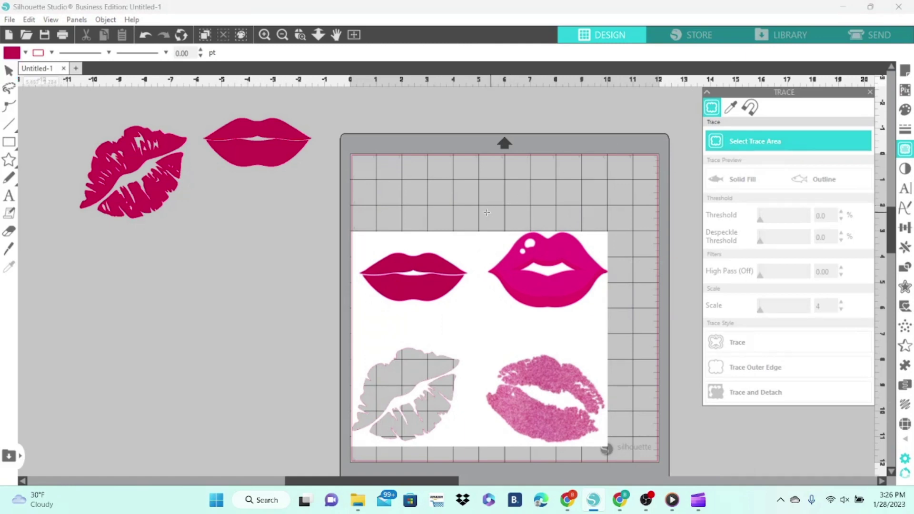
mouse_move(483, 213)
left_mouse_down()
mouse_move(576, 300)
mouse_move(636, 331)
left_mouse_up()
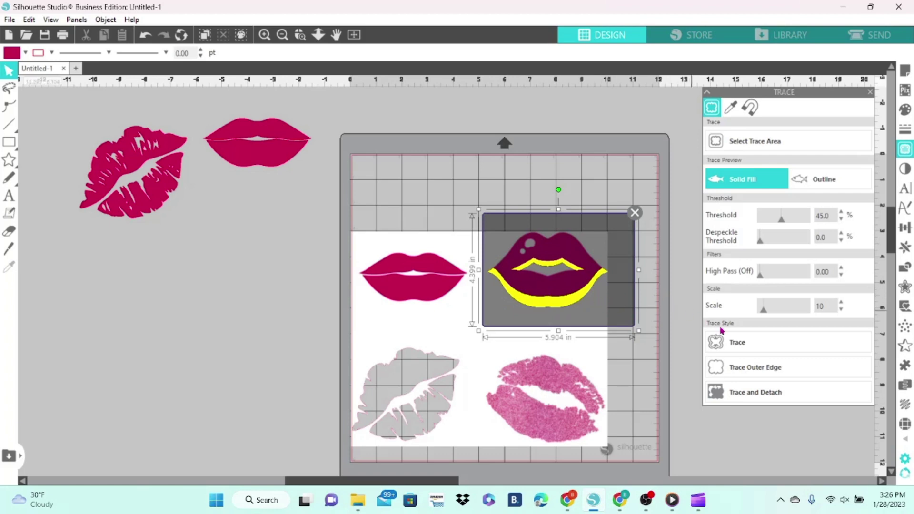
left_click(729, 342)
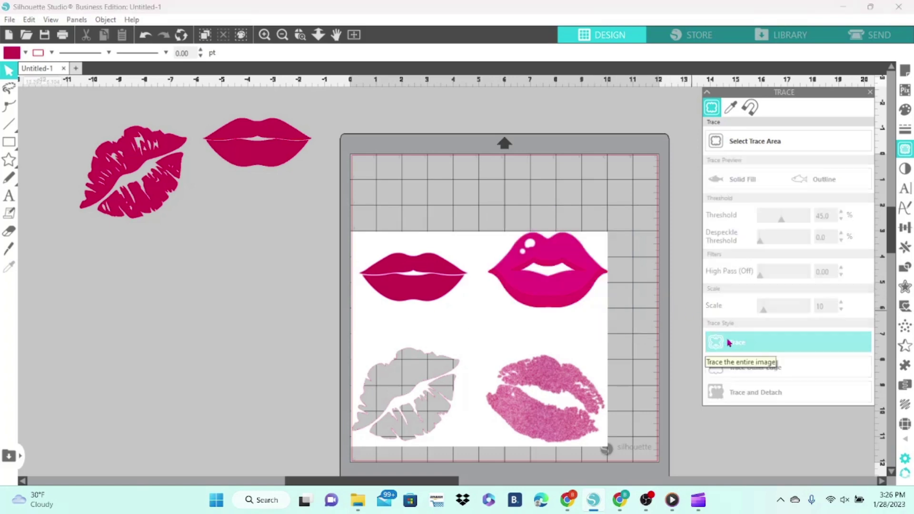
Step: Retrace the glossy lips at a 95% threshold and move the original image off the mat to the left
left_click(711, 151)
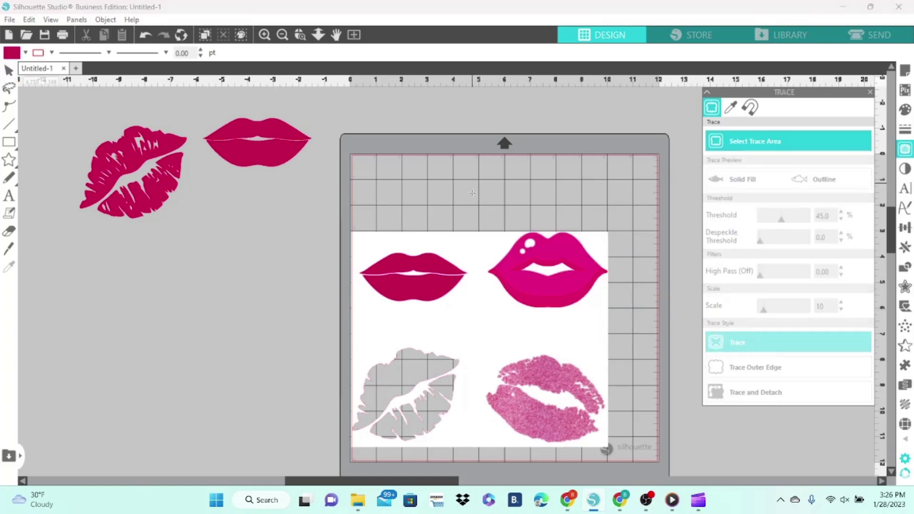
left_click_drag(474, 213, 624, 324)
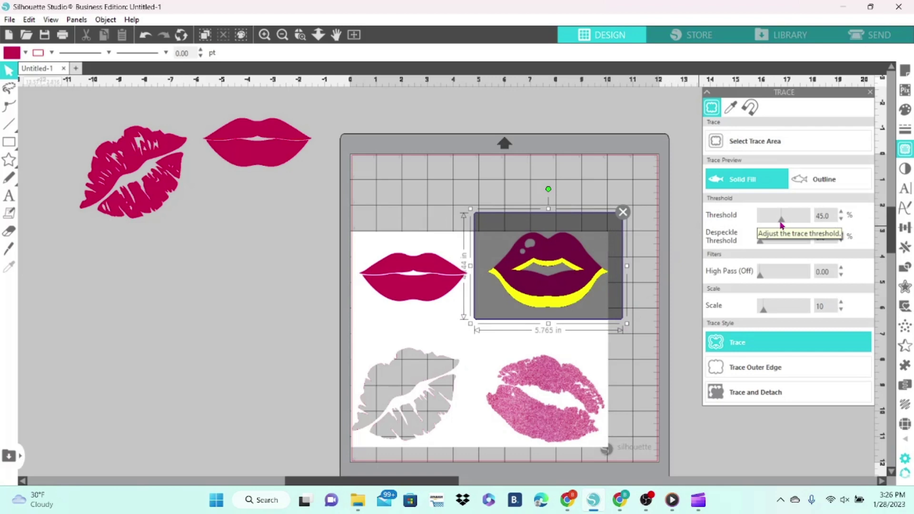
left_click_drag(781, 224, 804, 232)
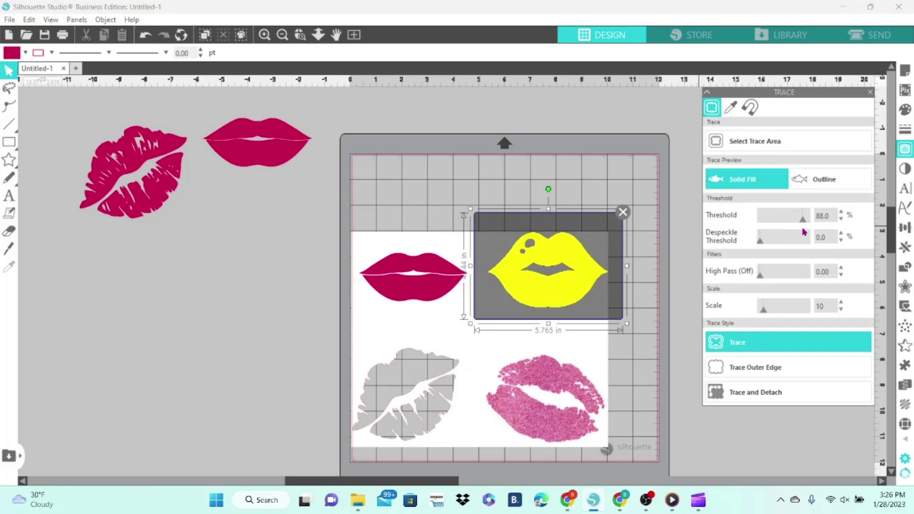
left_click_drag(808, 232, 808, 231)
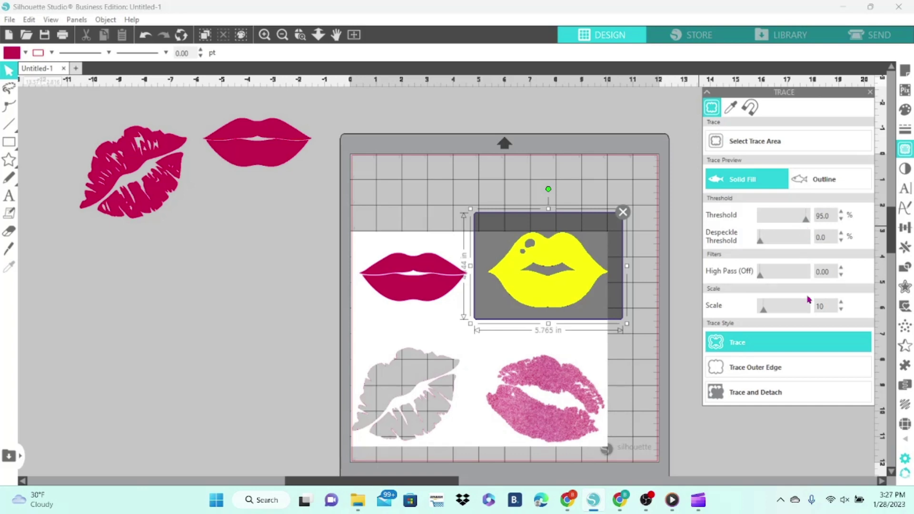
left_click(809, 349)
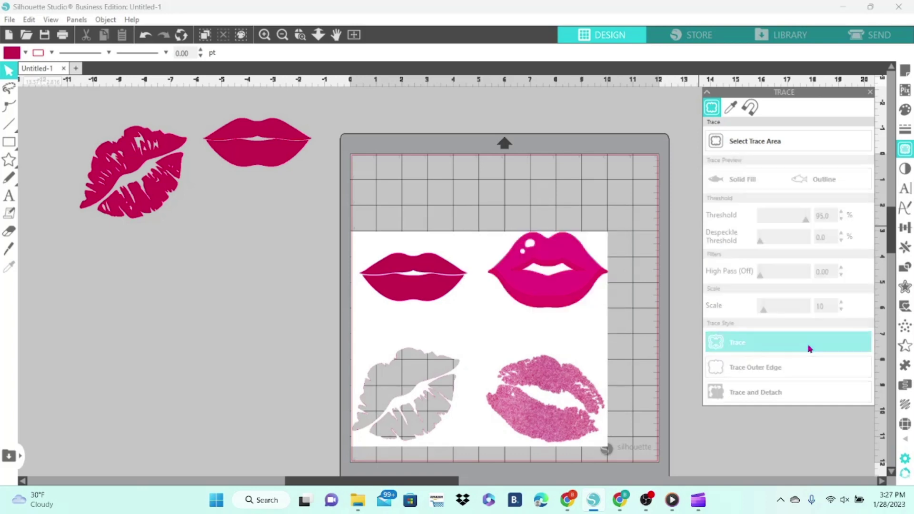
left_click_drag(596, 373, 246, 362)
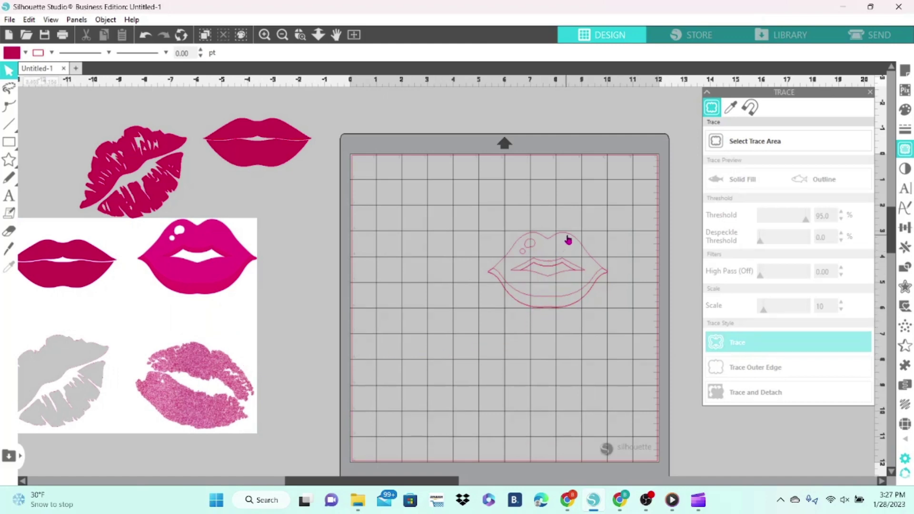
Step: Pull the traced pieces apart and fill the smile shape with pink sampled from the lips image
mouse_move(568, 239)
left_mouse_down()
mouse_move(573, 359)
mouse_move(566, 357)
left_mouse_up()
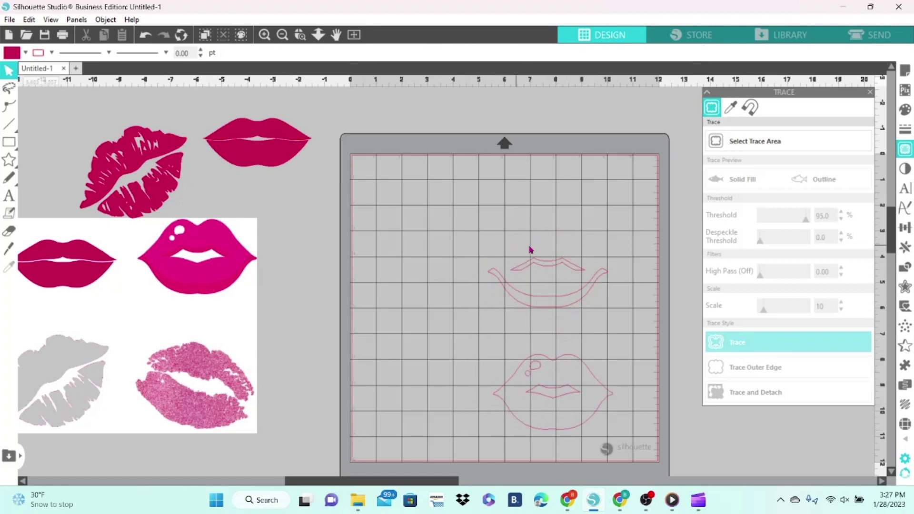
left_click(571, 298)
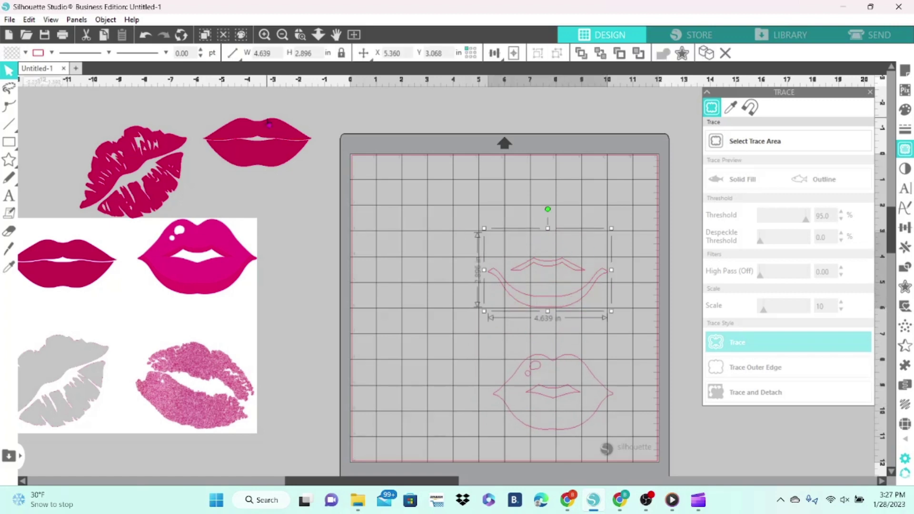
left_click(25, 53)
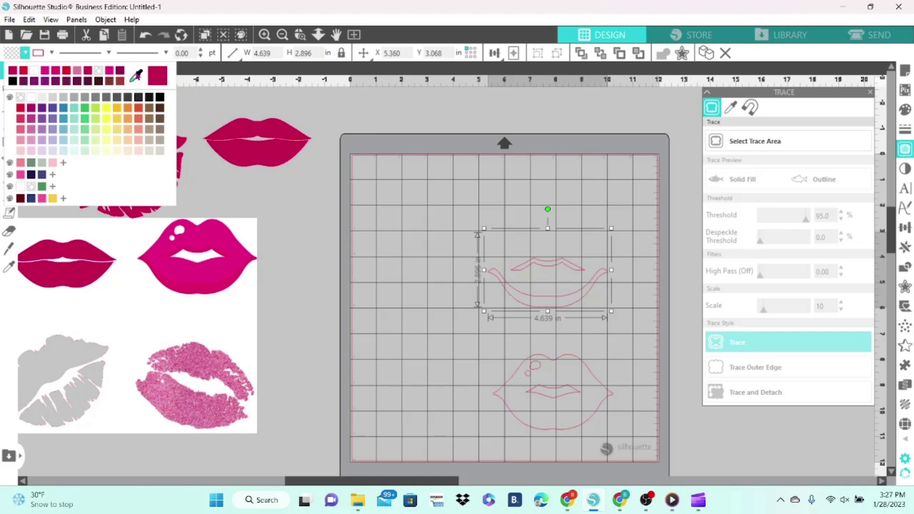
left_click(139, 75)
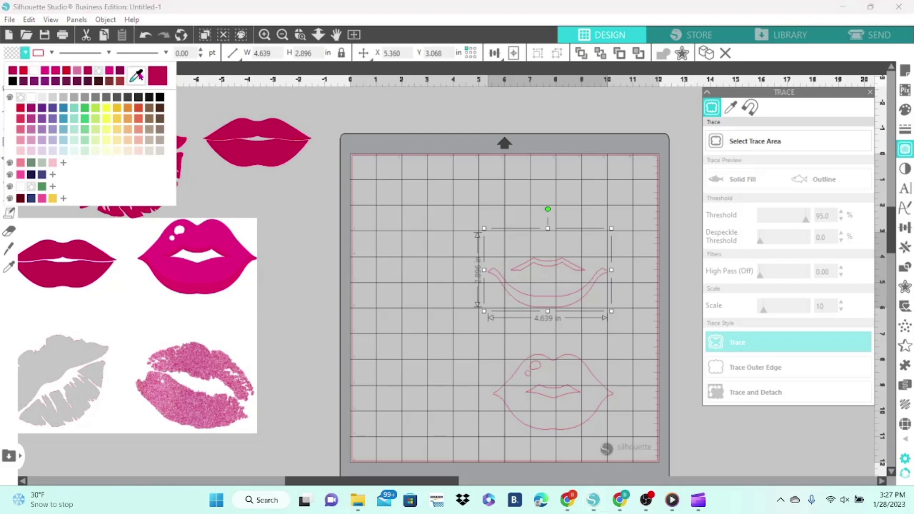
left_click(222, 286)
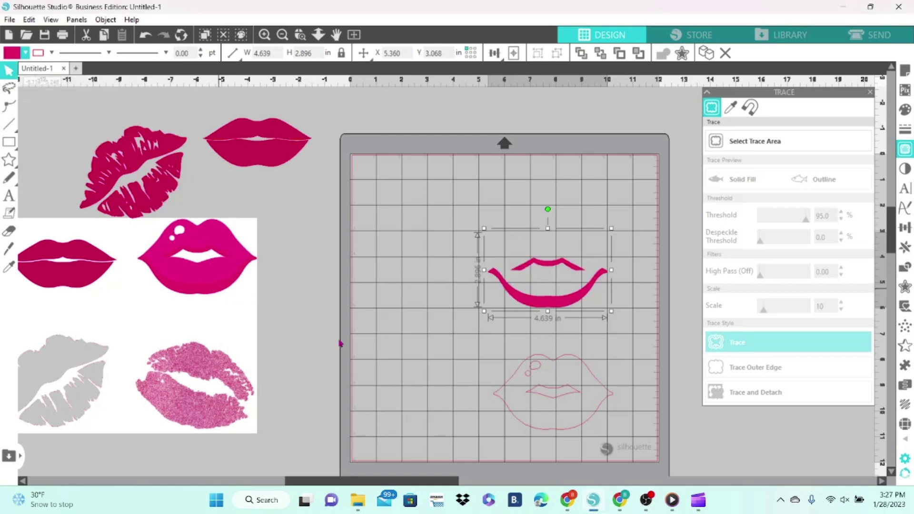
Step: Nudge the lower lips outline slightly left and select it
mouse_move(517, 414)
left_mouse_down()
mouse_move(499, 414)
mouse_move(508, 408)
left_mouse_up()
left_click(507, 410)
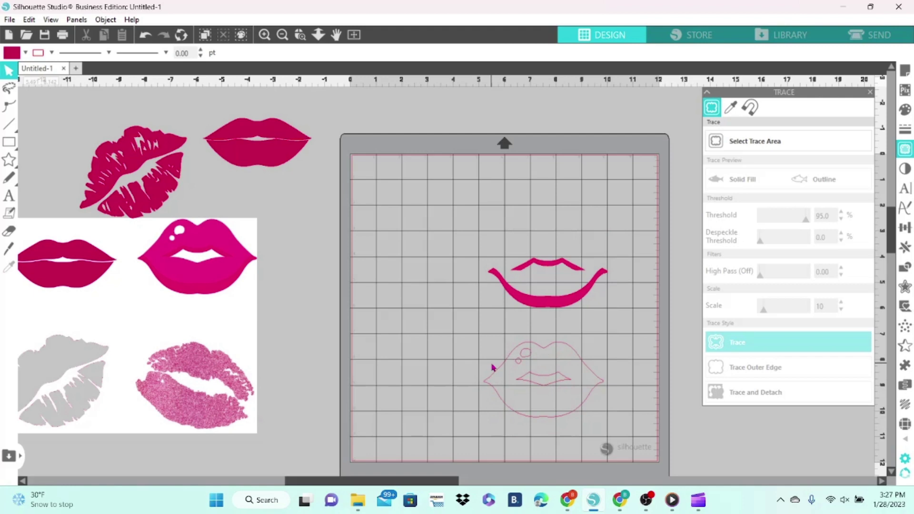
left_click_drag(464, 335, 616, 423)
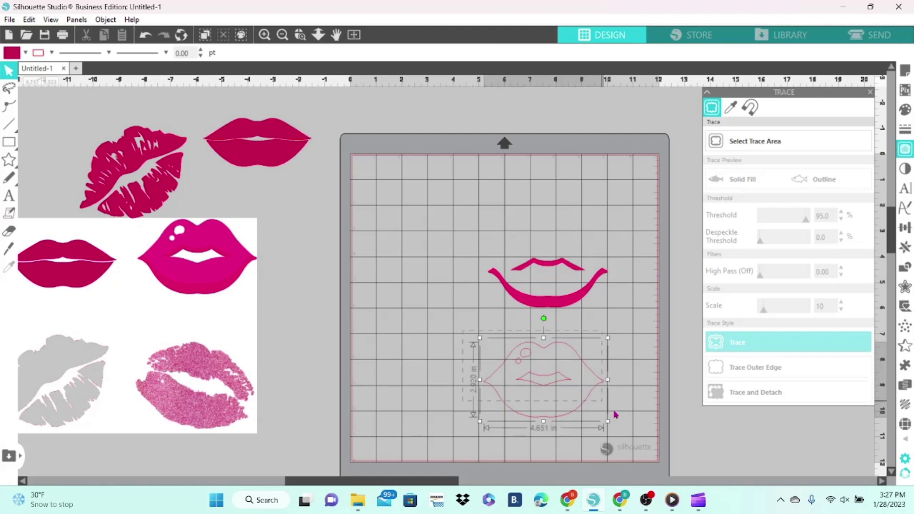
Step: Release the lips outline's compound path and move the outer lips piece to the lower left
right_click(586, 408)
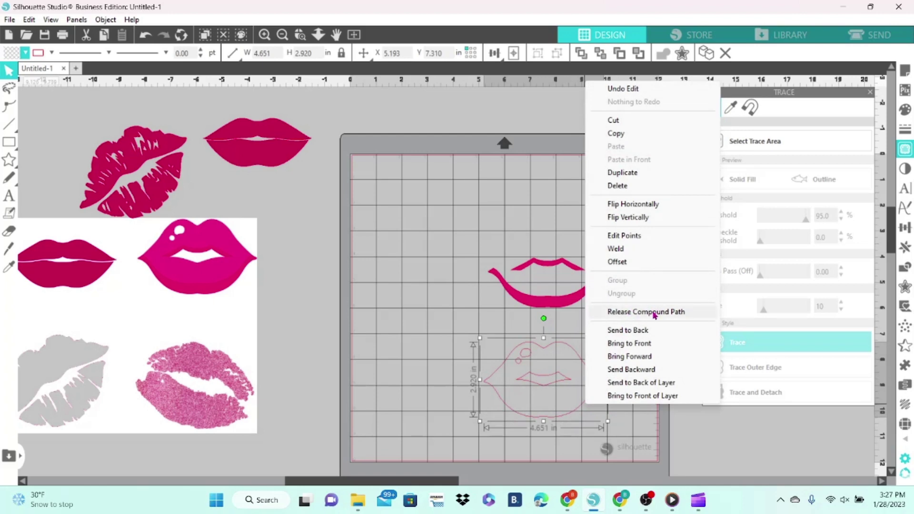
left_click(654, 312)
left_click(642, 357)
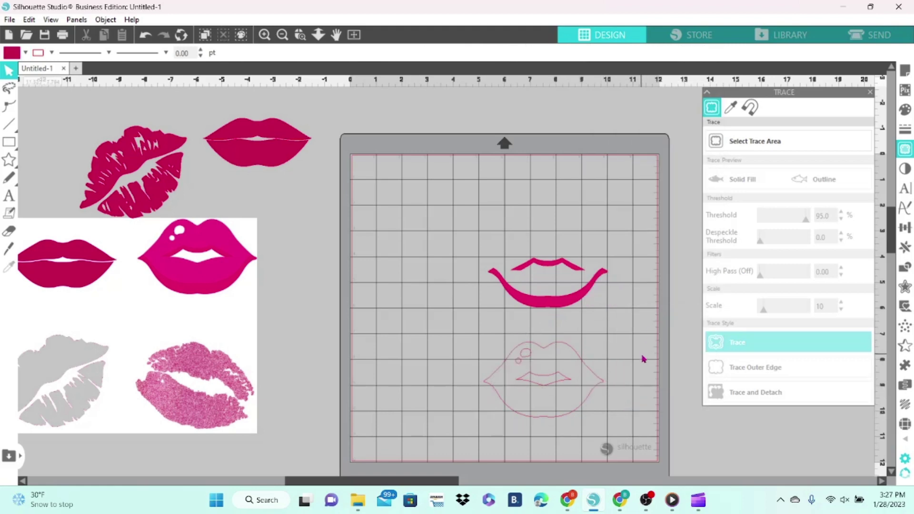
left_click_drag(597, 391, 467, 377)
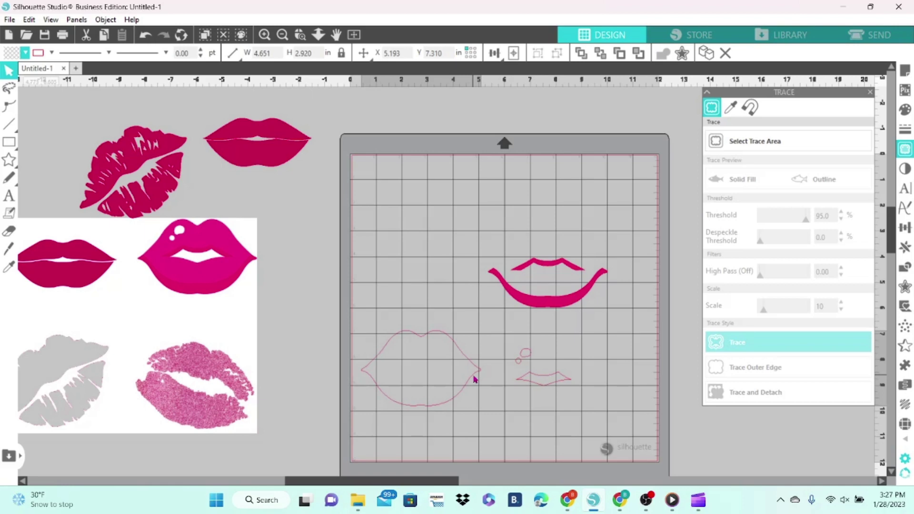
left_click(474, 380)
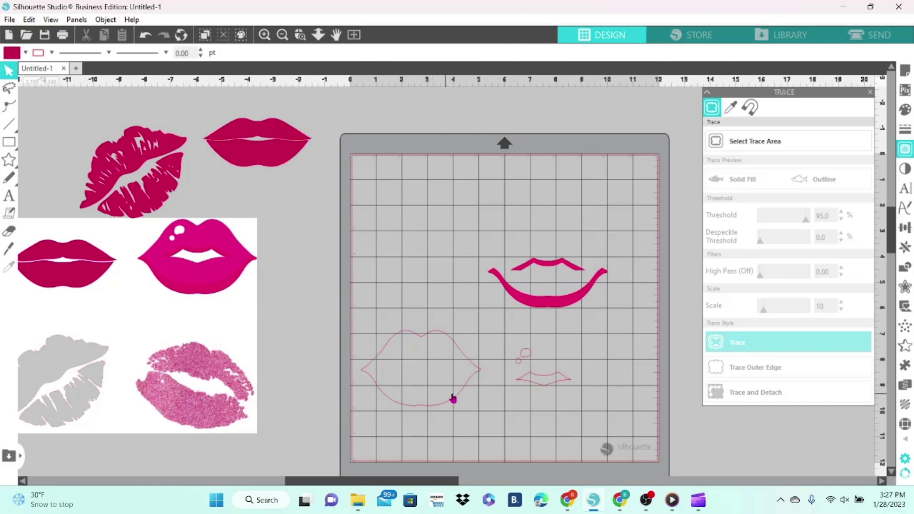
Step: Fill the outer lips with pink sampled from the image using the eyedropper
left_click(459, 398)
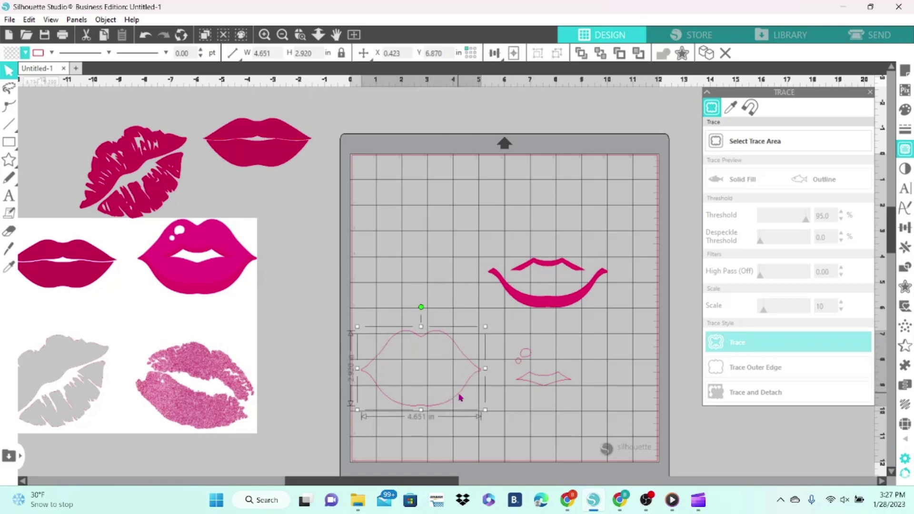
left_click(25, 53)
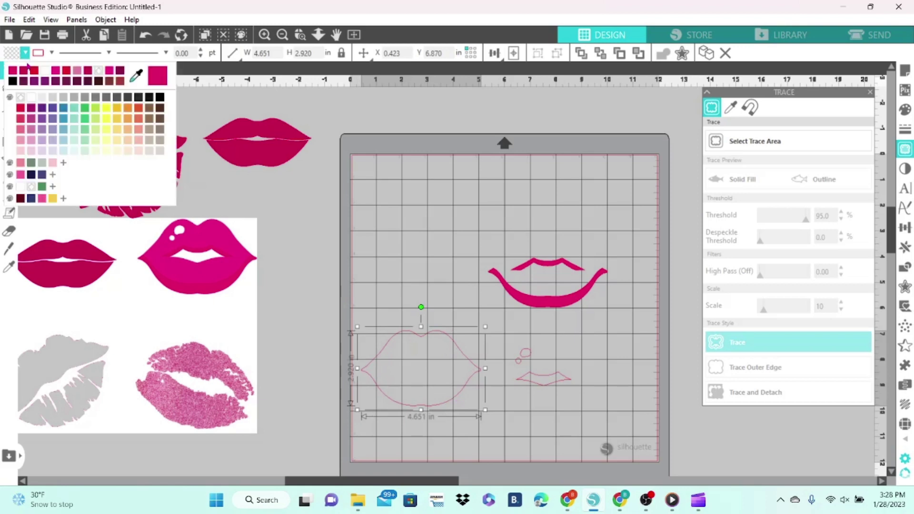
left_click(137, 75)
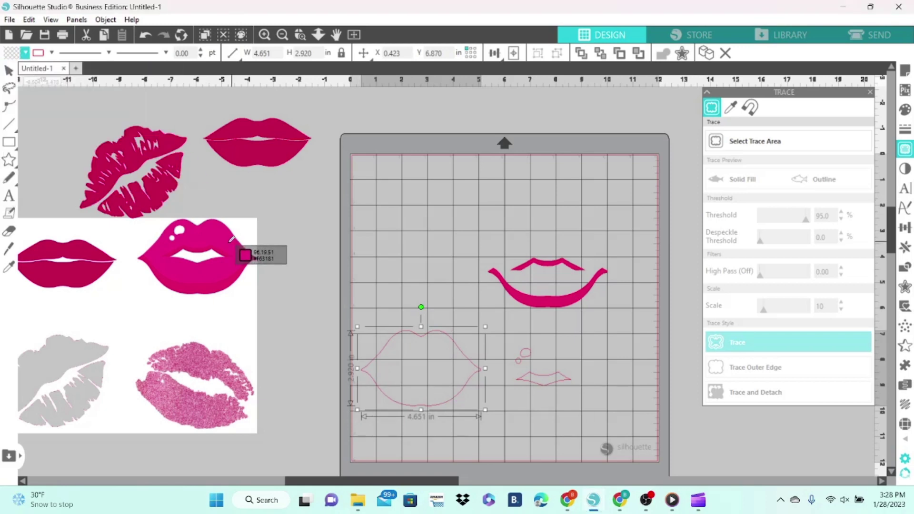
left_click(228, 244)
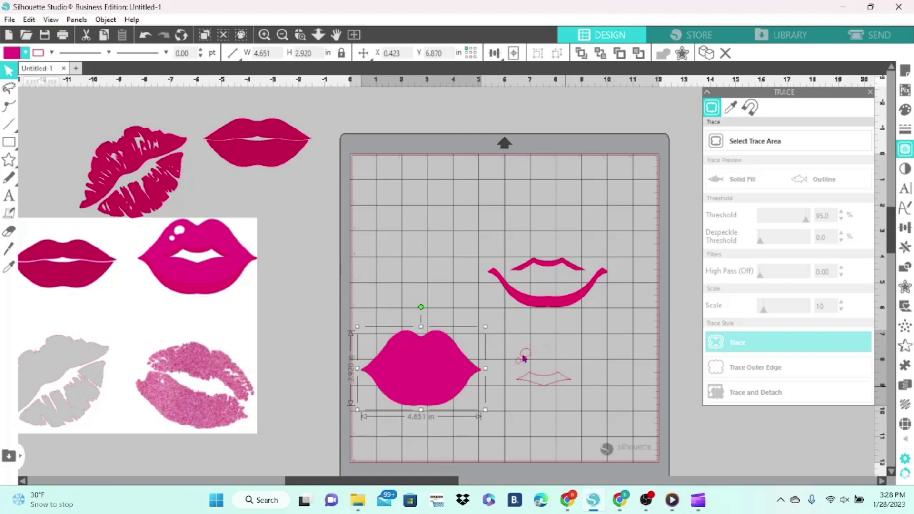
Step: Group the small highlight and mouth pieces and fill them white
left_click(561, 342)
left_click(567, 380)
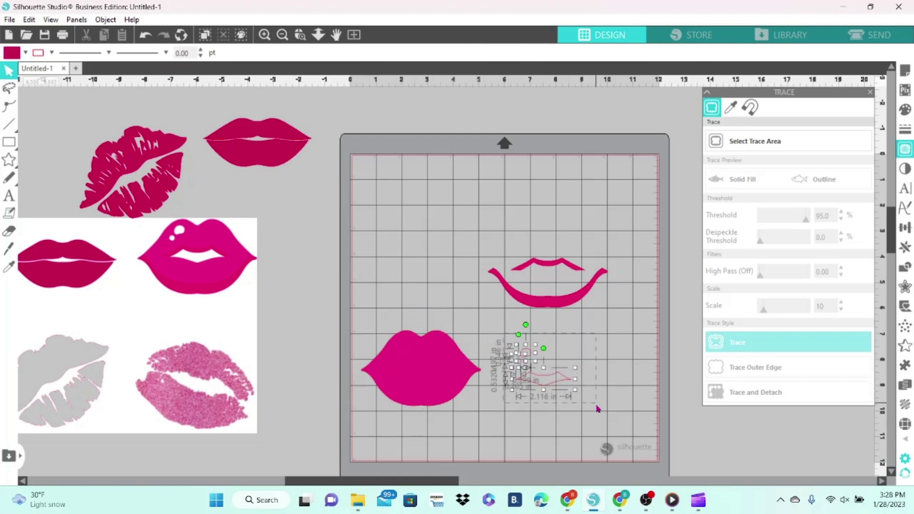
right_click(565, 386)
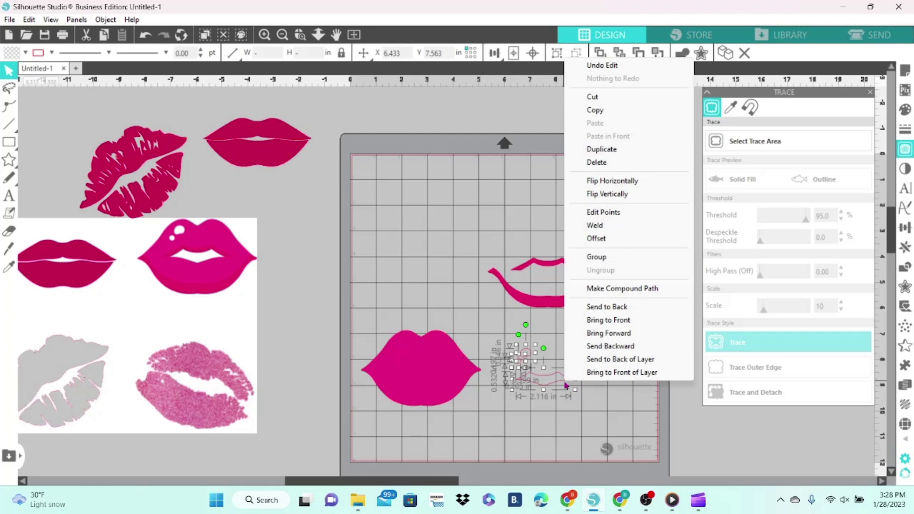
left_click(596, 257)
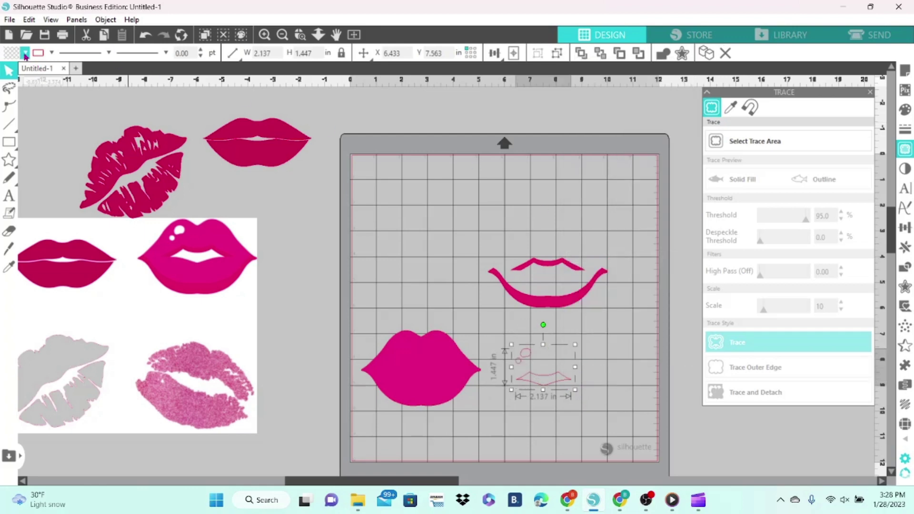
left_click(25, 53)
left_click(55, 71)
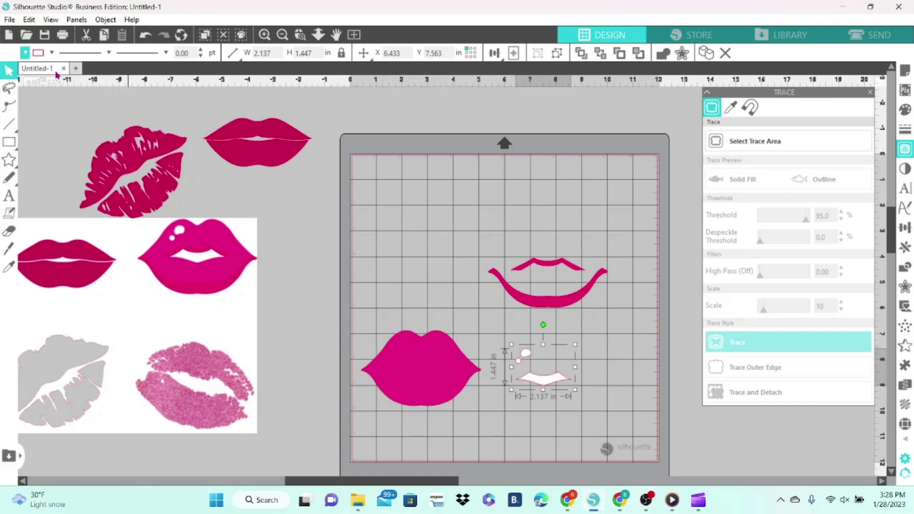
left_click_drag(524, 300, 482, 322)
Step: Send the big pink lips to the back and stack the smile and white pieces on them
left_click(435, 363)
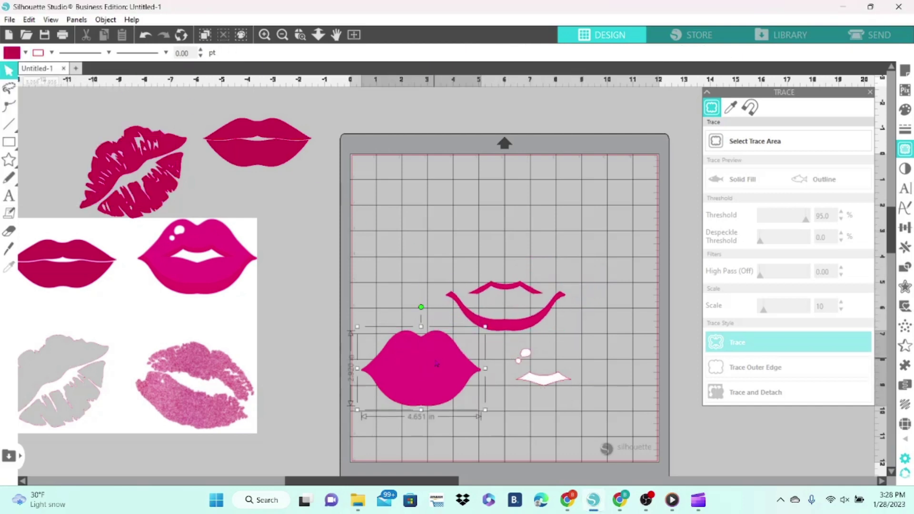
right_click(435, 361)
left_click(460, 290)
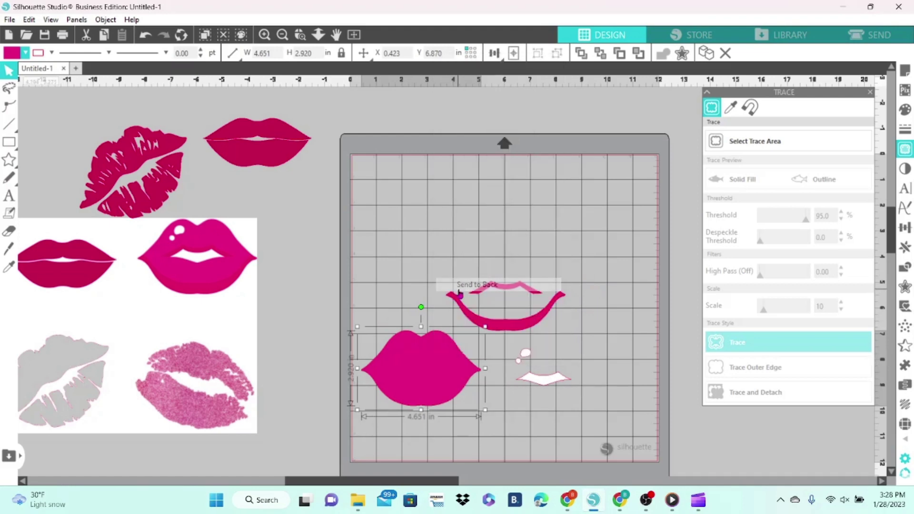
left_click_drag(477, 320, 391, 396)
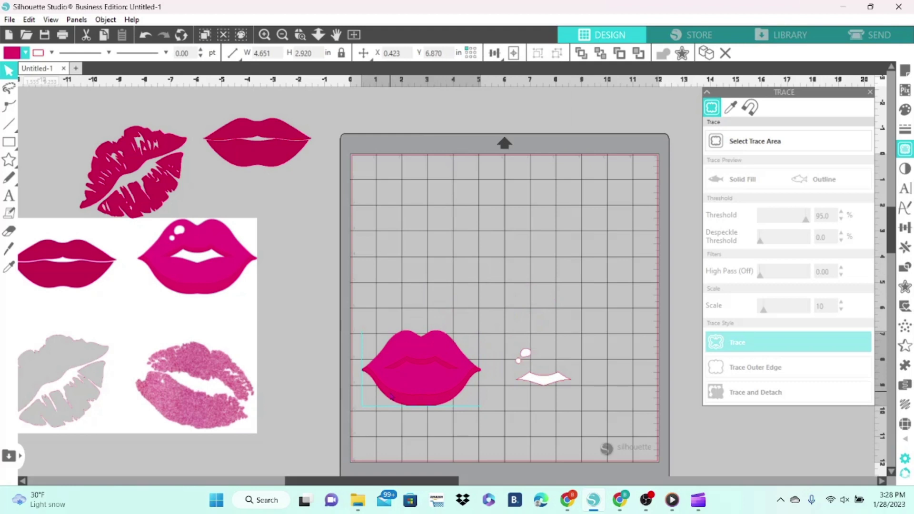
left_click(490, 396)
left_click_drag(528, 383, 408, 371)
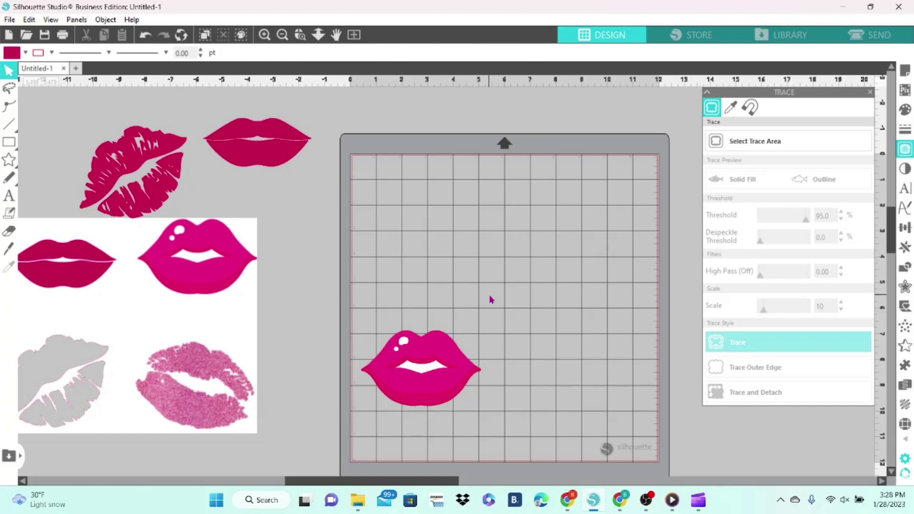
Step: Move the white pieces off to the right and the smile shape to the upper right
left_click(436, 368)
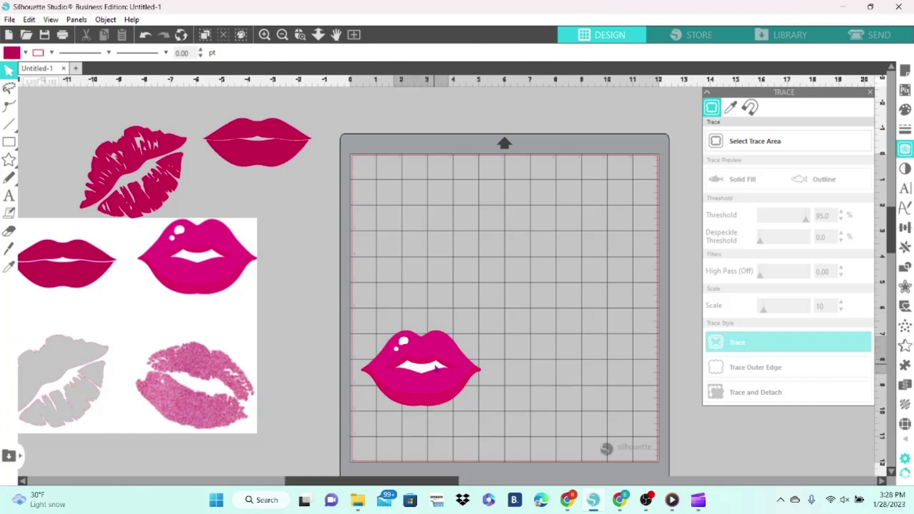
left_click_drag(436, 367, 600, 361)
left_click(511, 371)
left_click(453, 371)
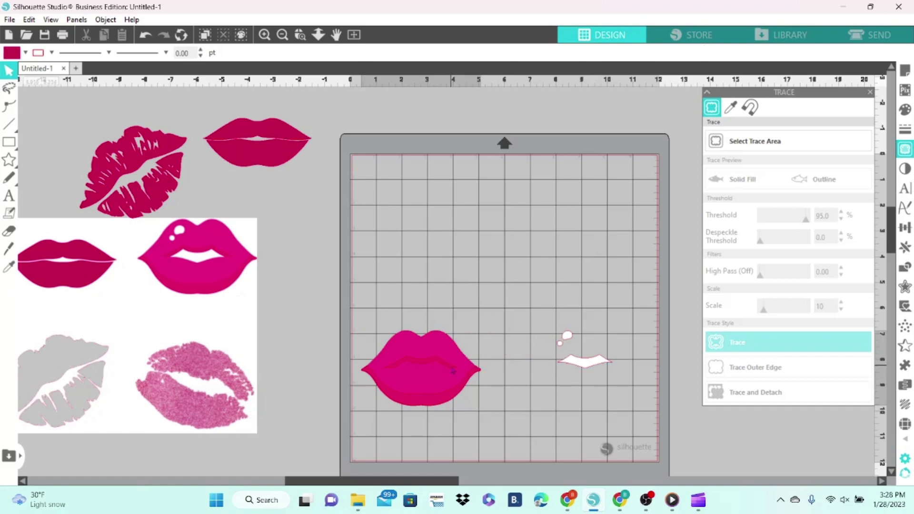
left_click_drag(453, 371, 609, 198)
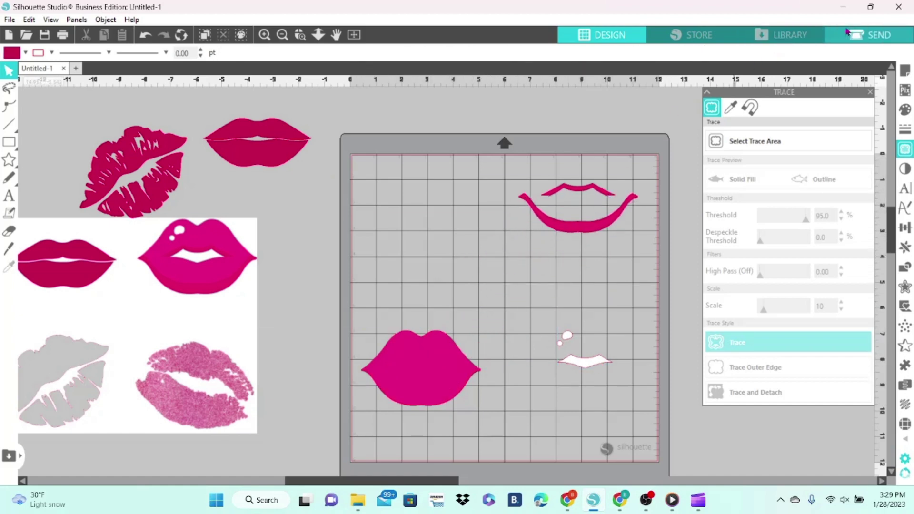
Step: Switch to the Send tab to view cut outlines for the lips, shading and white pieces
left_click(856, 37)
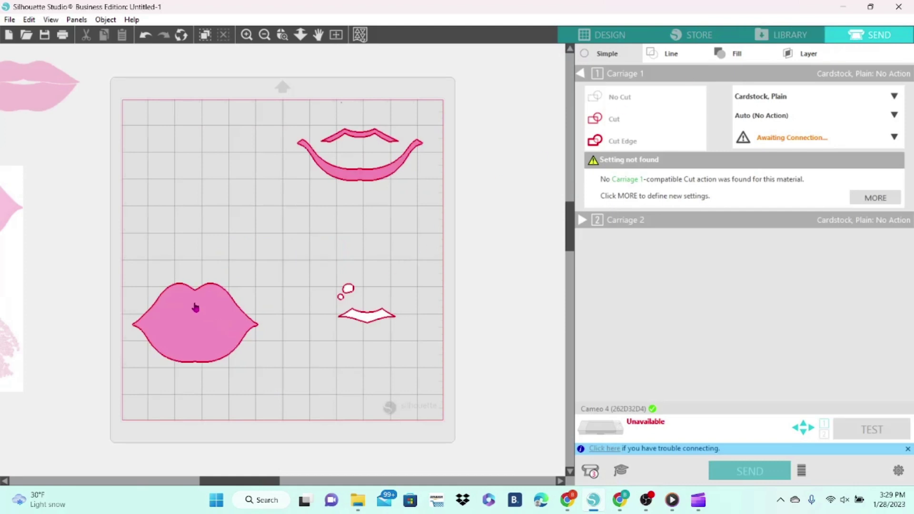
left_click_drag(208, 333, 343, 210)
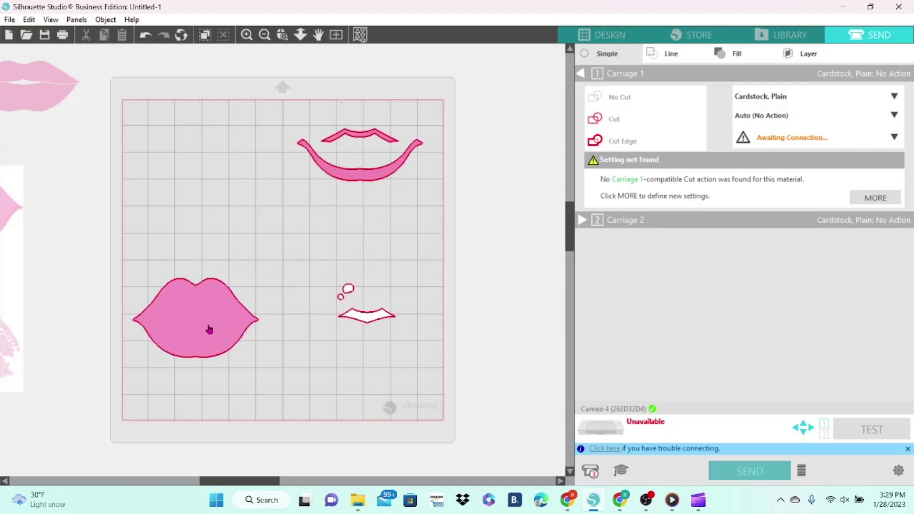